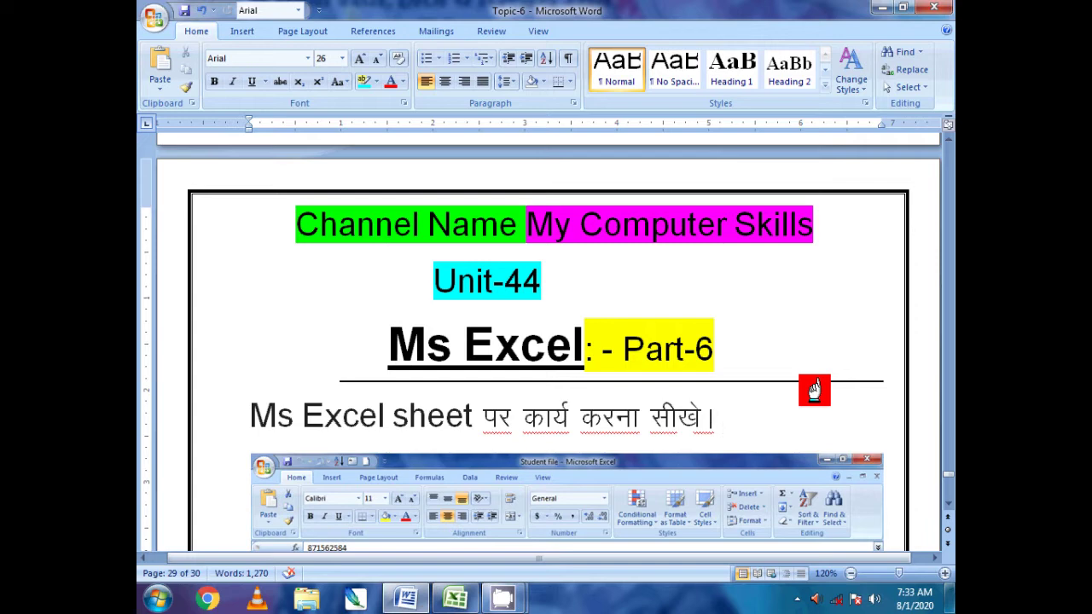
Scroll the Topic-6 notes down to the student marks sheet screenshot.
{"action": "scroll", "coordinate": [814, 390], "scroll_direction": "down", "scroll_amount": 2}
{"action": "scroll", "coordinate": [814, 390], "scroll_direction": "down", "scroll_amount": 3}
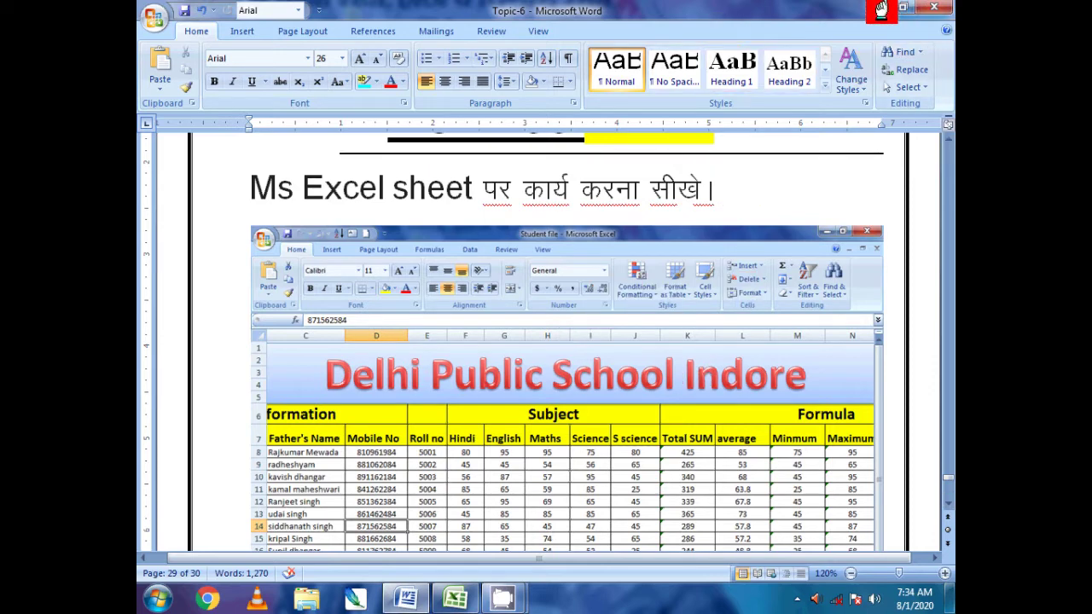
Minimize Word and bring up the Student file workbook, scrolled back to column A.
{"action": "left_click", "coordinate": [881, 10]}
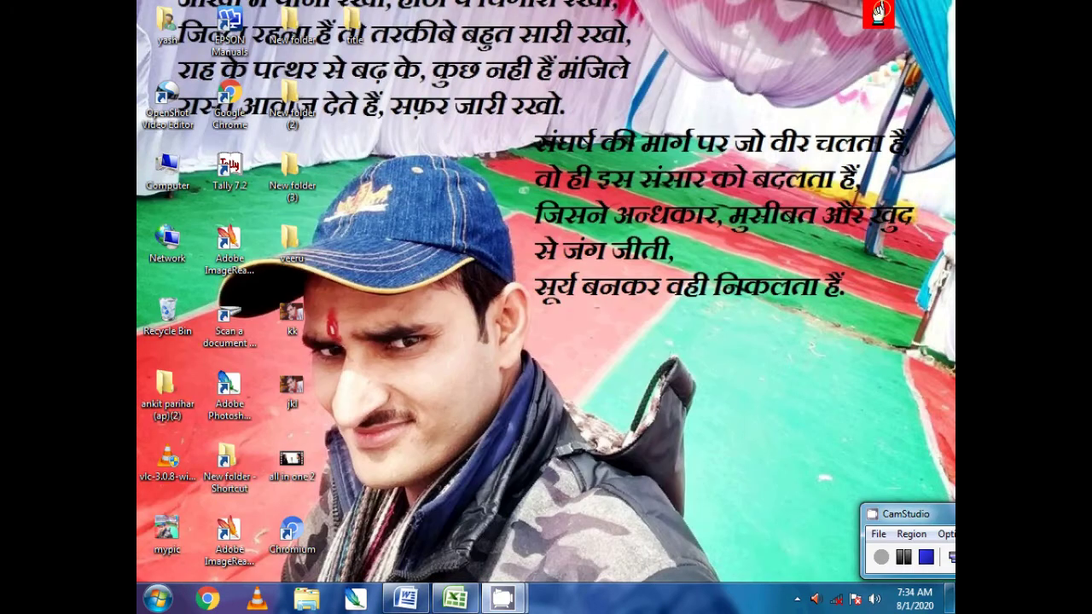
{"action": "left_click", "coordinate": [455, 599]}
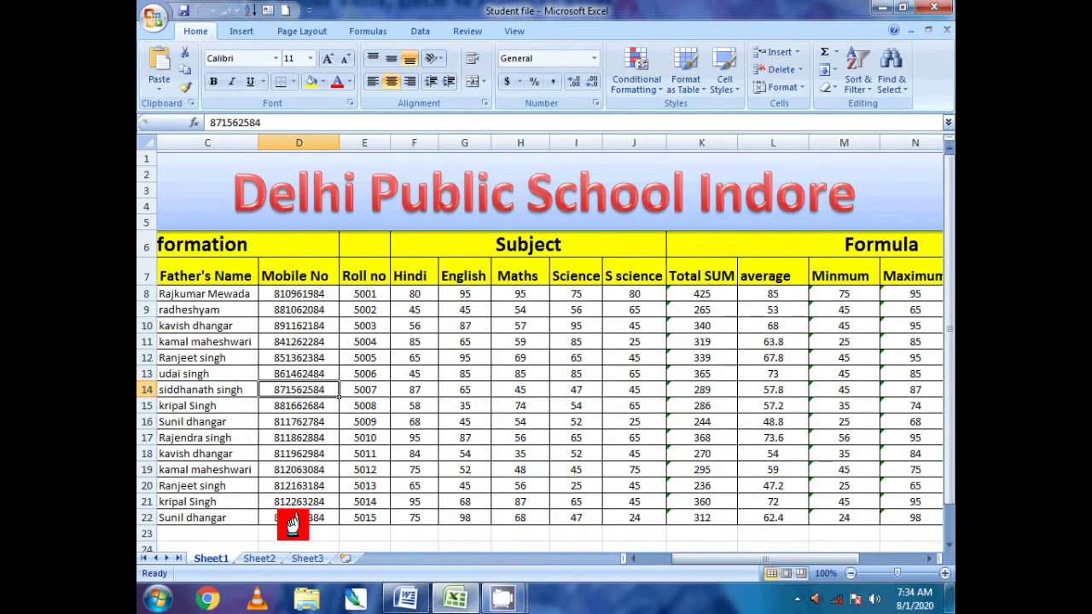
{"action": "left_click_drag", "start_coordinate": [672, 558], "coordinate": [646, 558]}
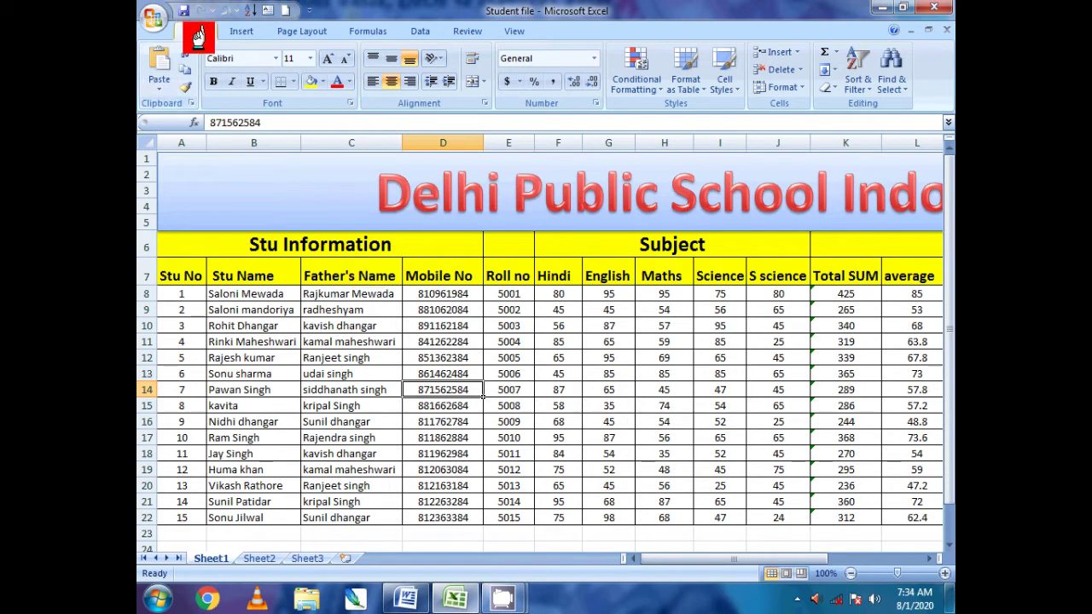
Browse the Insert through View ribbon tabs, then return to Home.
{"action": "left_click", "coordinate": [246, 30]}
{"action": "left_click", "coordinate": [303, 31]}
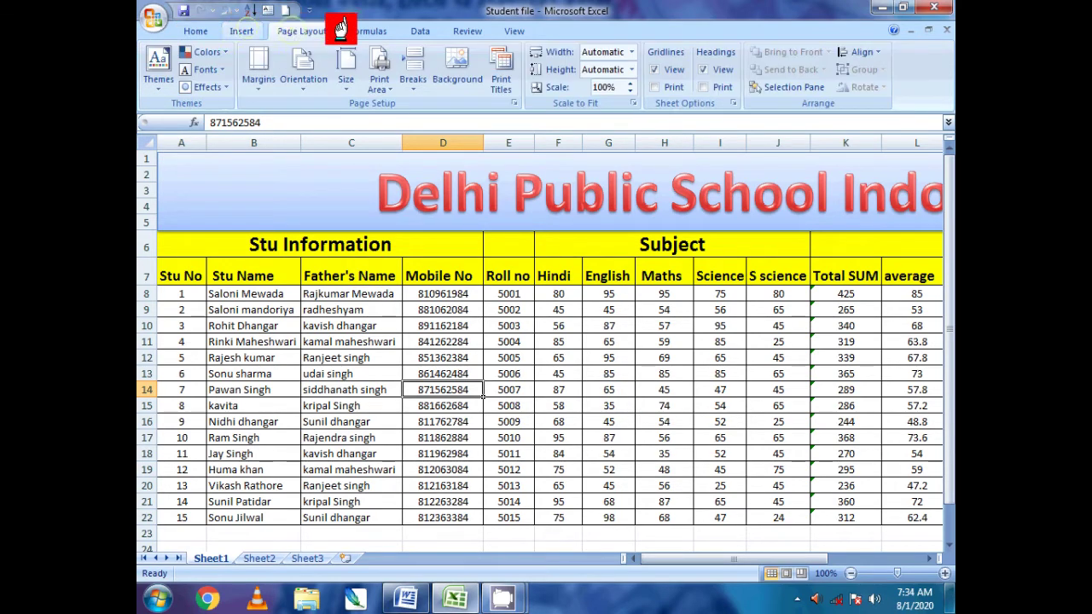
{"action": "left_click", "coordinate": [360, 31]}
{"action": "left_click", "coordinate": [418, 25]}
{"action": "left_click", "coordinate": [478, 27]}
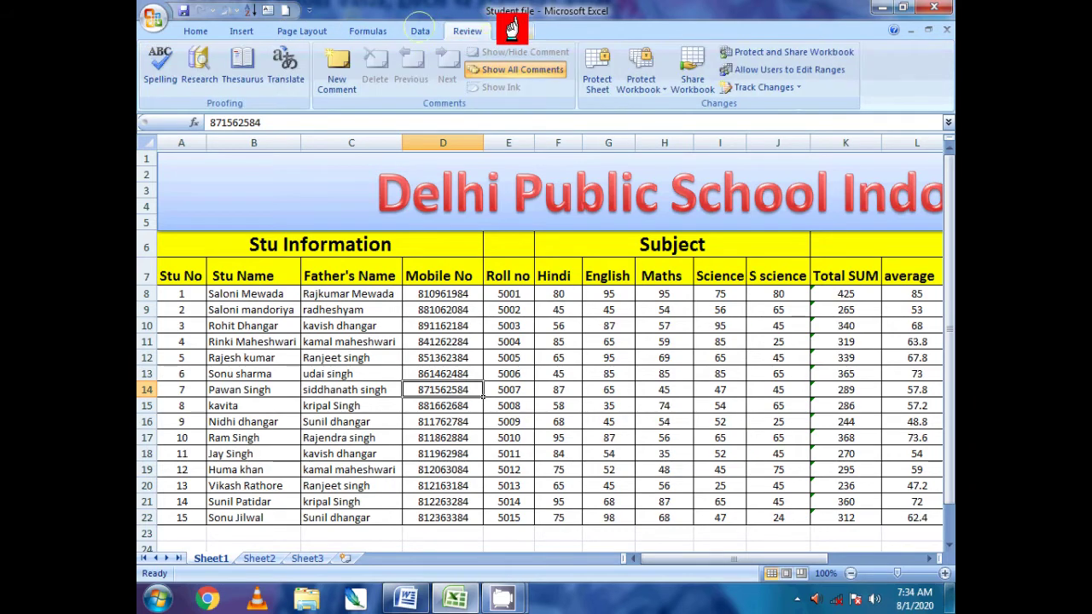
{"action": "left_click", "coordinate": [512, 27]}
{"action": "left_click", "coordinate": [468, 29]}
{"action": "left_click", "coordinate": [420, 30]}
{"action": "left_click", "coordinate": [368, 31]}
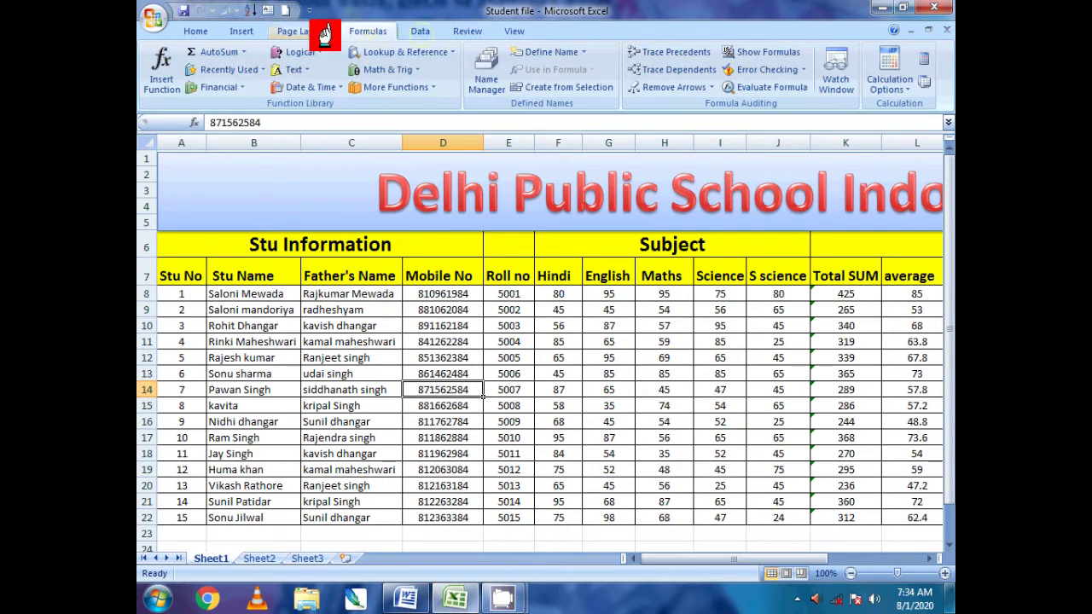
{"action": "left_click", "coordinate": [301, 31]}
{"action": "left_click", "coordinate": [239, 31]}
{"action": "left_click", "coordinate": [187, 30]}
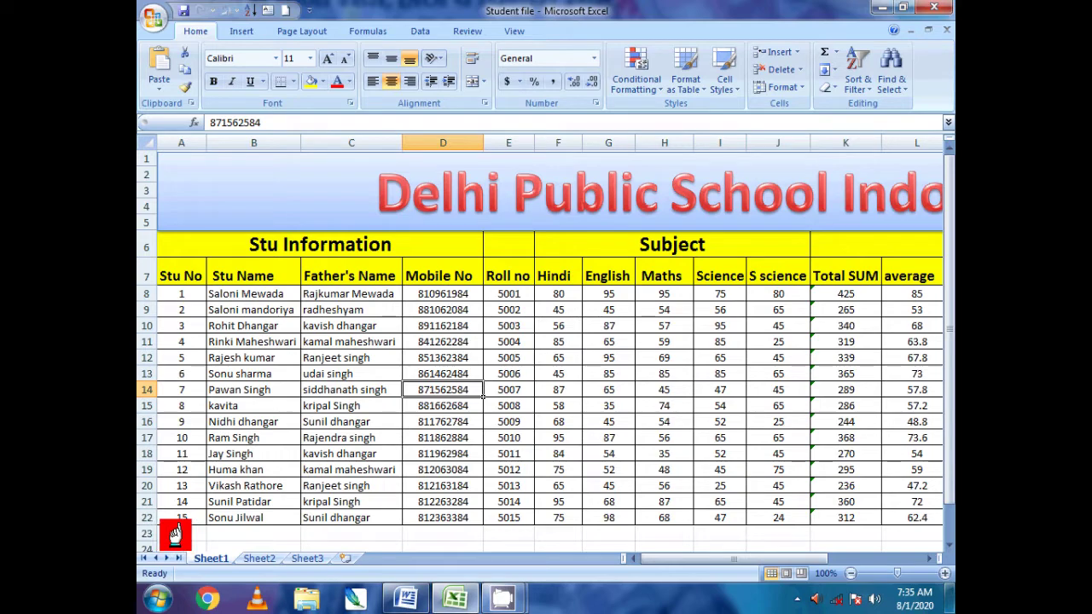
Select the Delhi Public School marks table on Sheet1 and copy it.
{"action": "mouse_move", "coordinate": [175, 534]}
{"action": "left_mouse_down"}
{"action": "mouse_move", "coordinate": [309, 139]}
{"action": "mouse_move", "coordinate": [949, 181]}
{"action": "mouse_move", "coordinate": [687, 160]}
{"action": "left_mouse_up"}
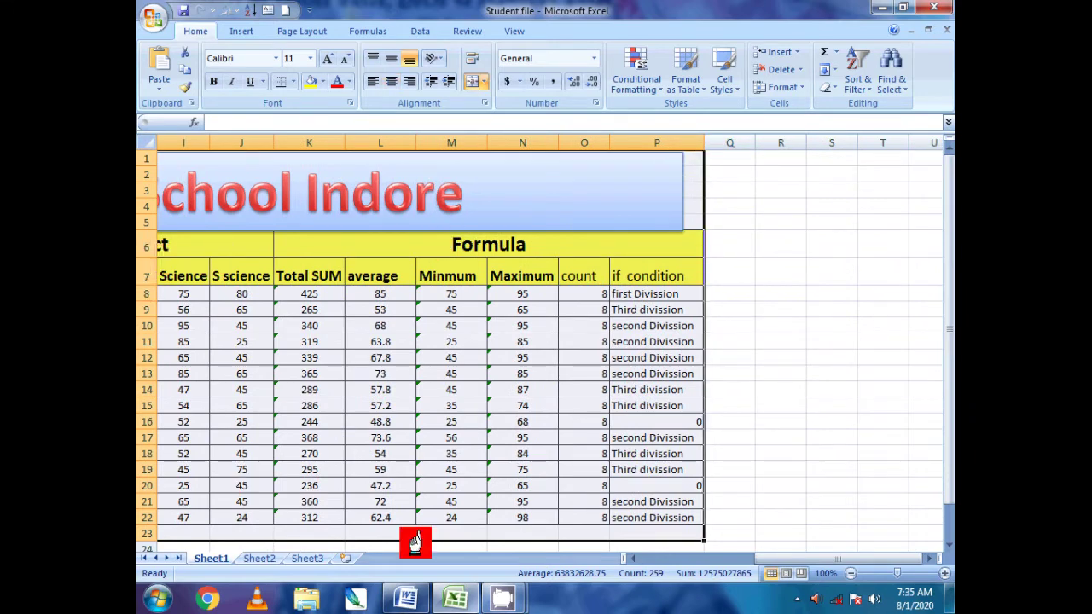
{"action": "left_click_drag", "start_coordinate": [770, 566], "coordinate": [712, 559]}
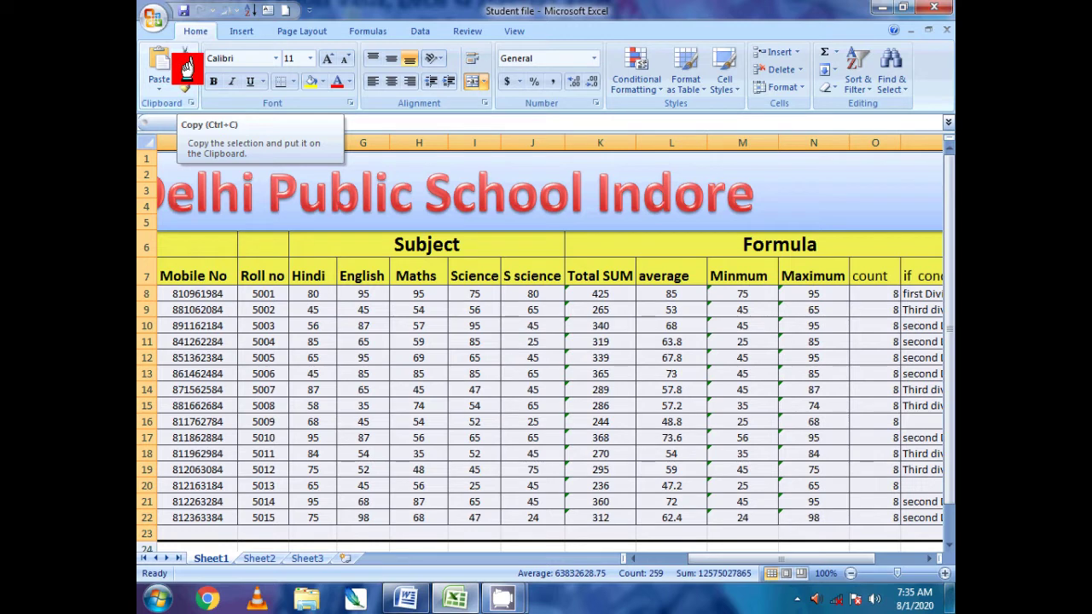
{"action": "left_click", "coordinate": [186, 68]}
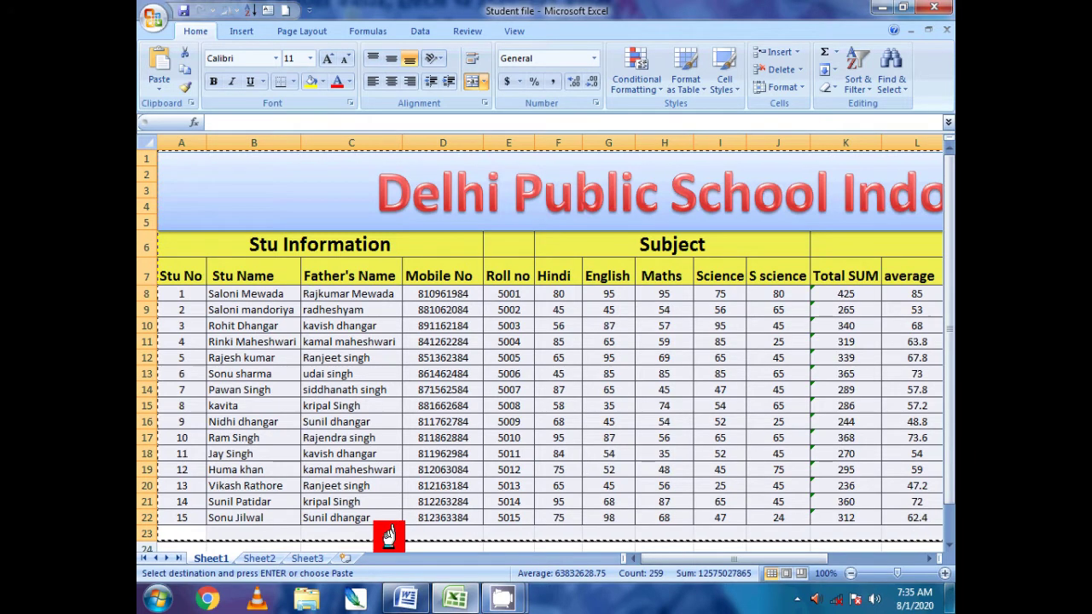
Paste the student table into Sheet3 starting at cell B4.
{"action": "left_click", "coordinate": [318, 557]}
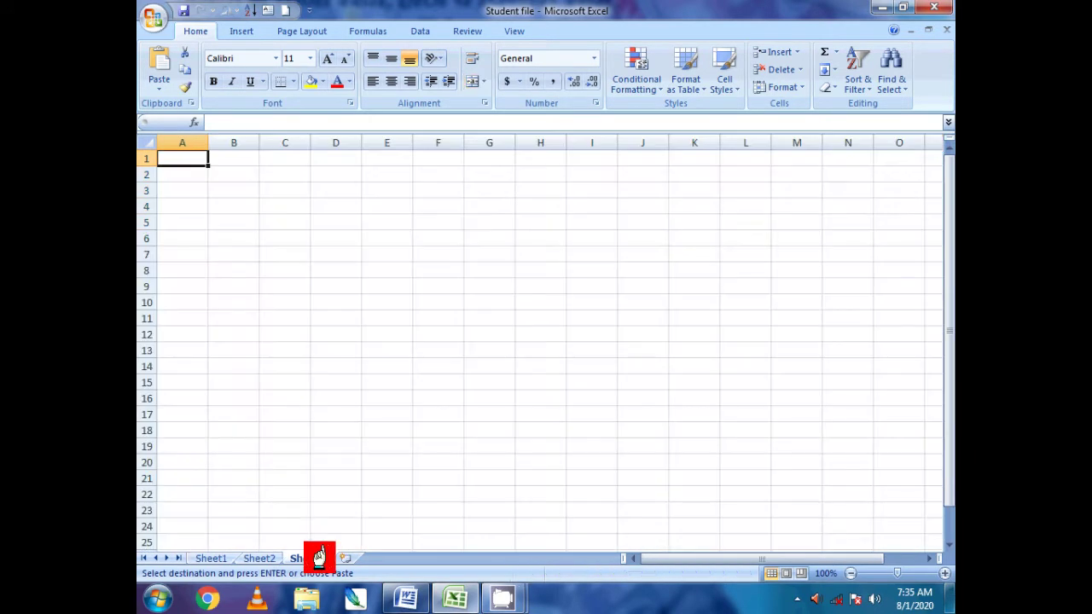
{"action": "left_click", "coordinate": [239, 205]}
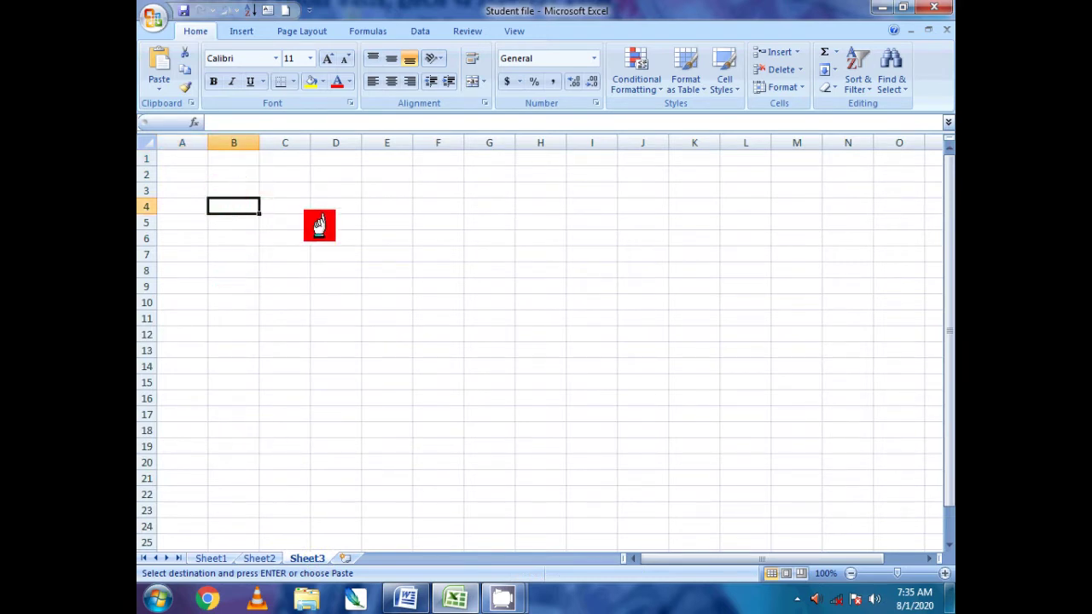
{"action": "left_click", "coordinate": [160, 62]}
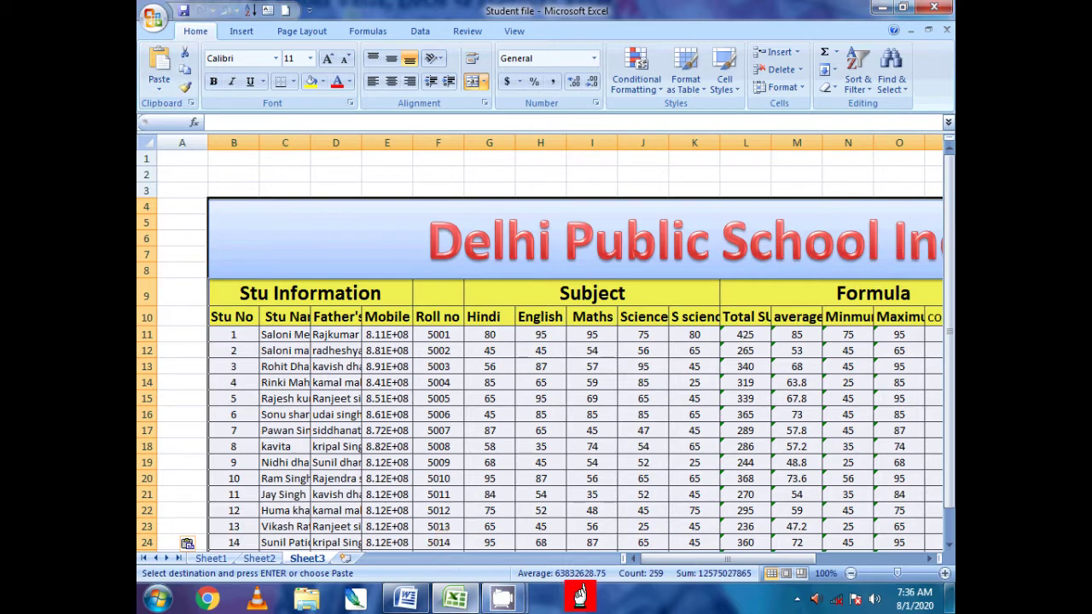
{"action": "left_click_drag", "start_coordinate": [661, 556], "coordinate": [644, 555]}
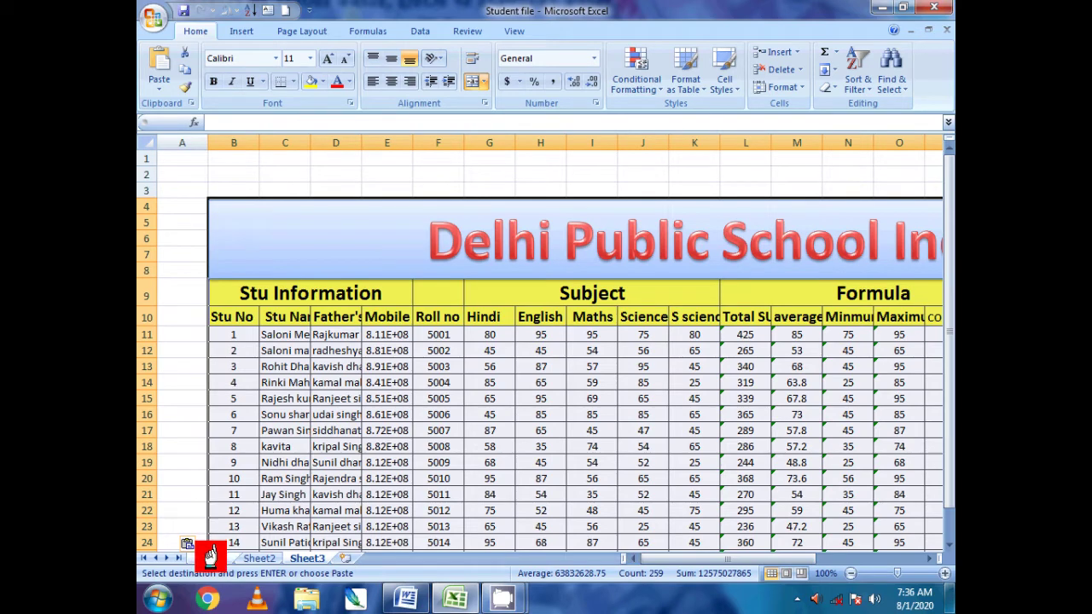
Compare against Sheet1, then widen Sheet3's Mobile No column to show full numbers.
{"action": "left_click", "coordinate": [210, 556]}
{"action": "left_click", "coordinate": [315, 556]}
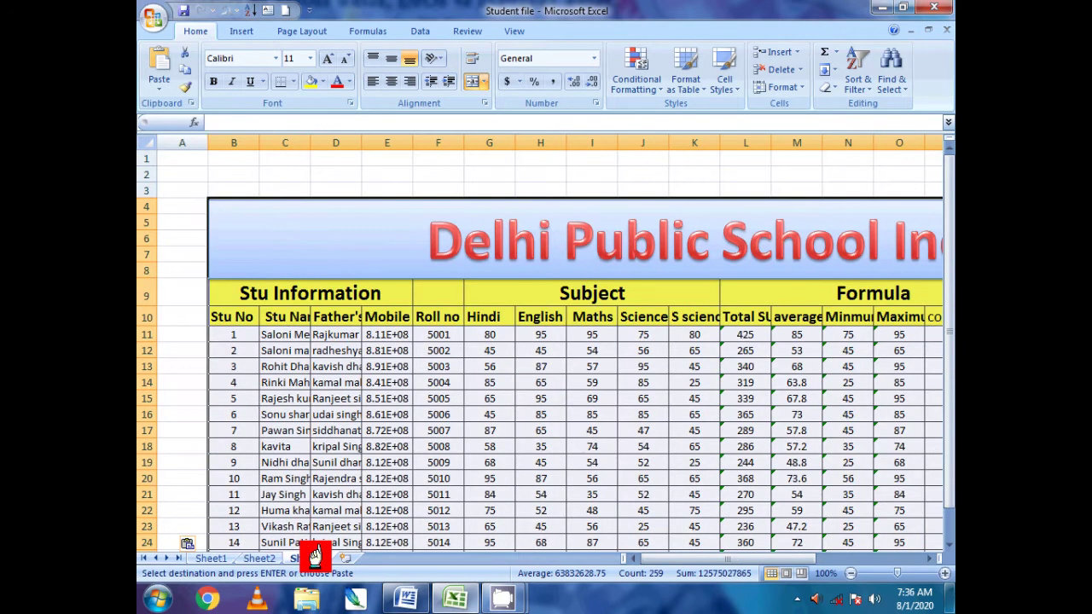
{"action": "left_click", "coordinate": [290, 174]}
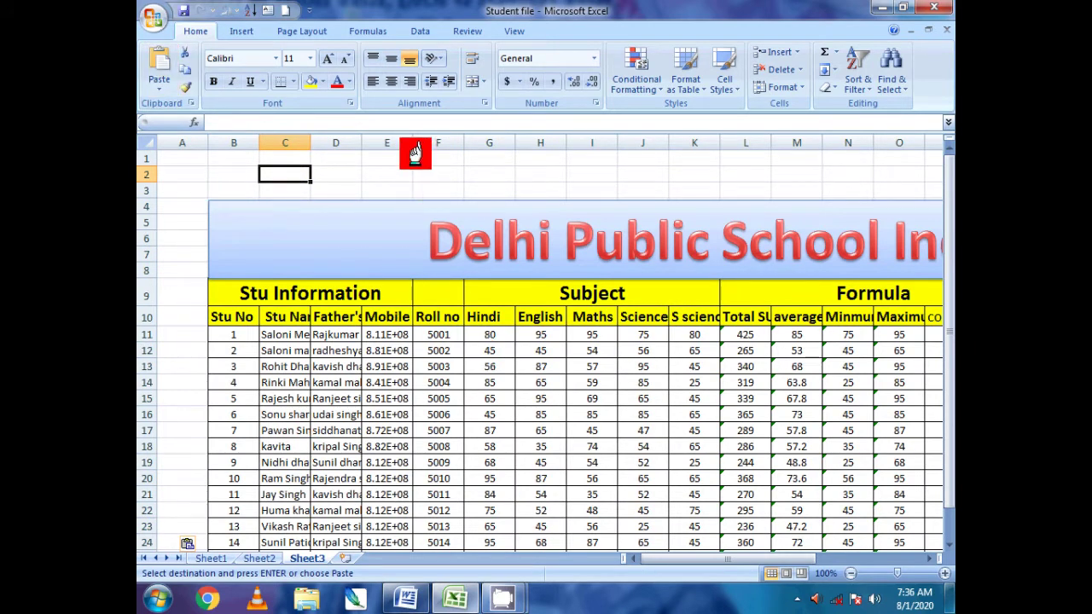
{"action": "left_click_drag", "start_coordinate": [414, 143], "coordinate": [442, 145]}
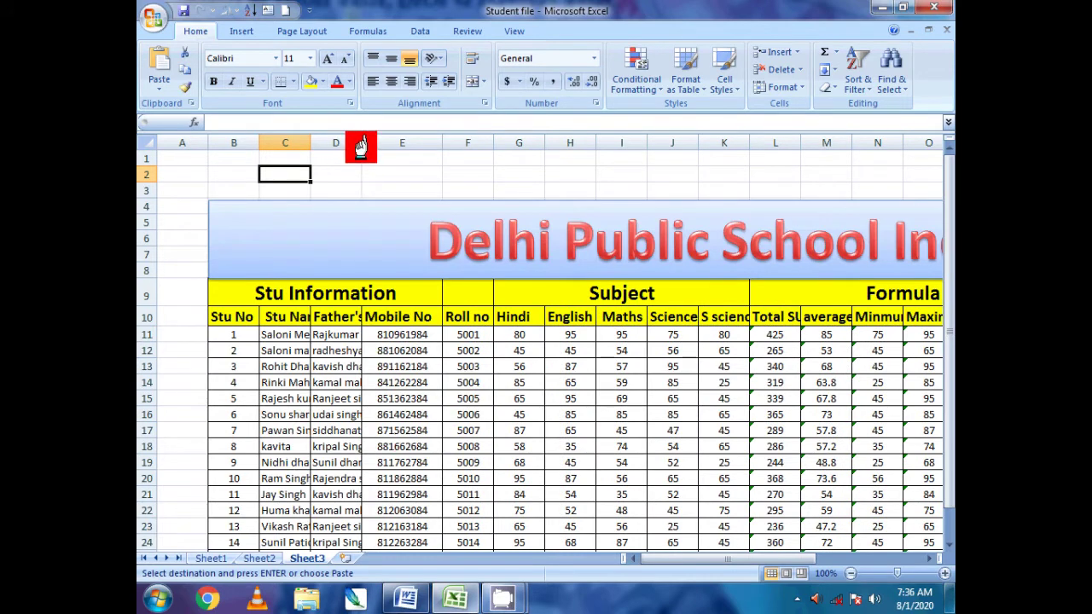
Widen column D so fathers' full names fit, and check the rows down to 25.
{"action": "left_click_drag", "start_coordinate": [362, 144], "coordinate": [397, 144]}
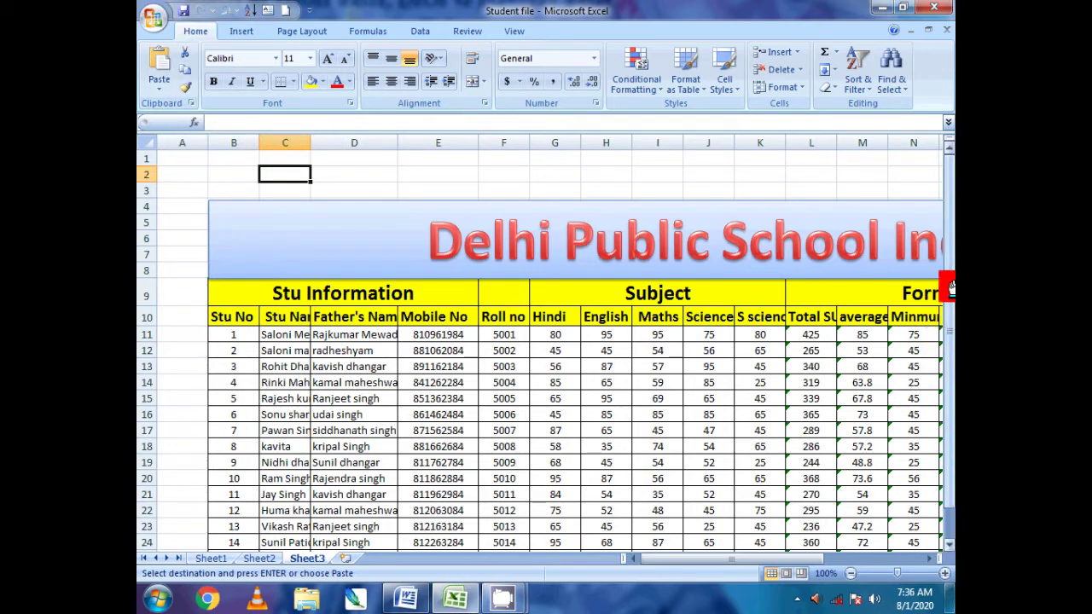
{"action": "left_click_drag", "start_coordinate": [949, 284], "coordinate": [949, 342]}
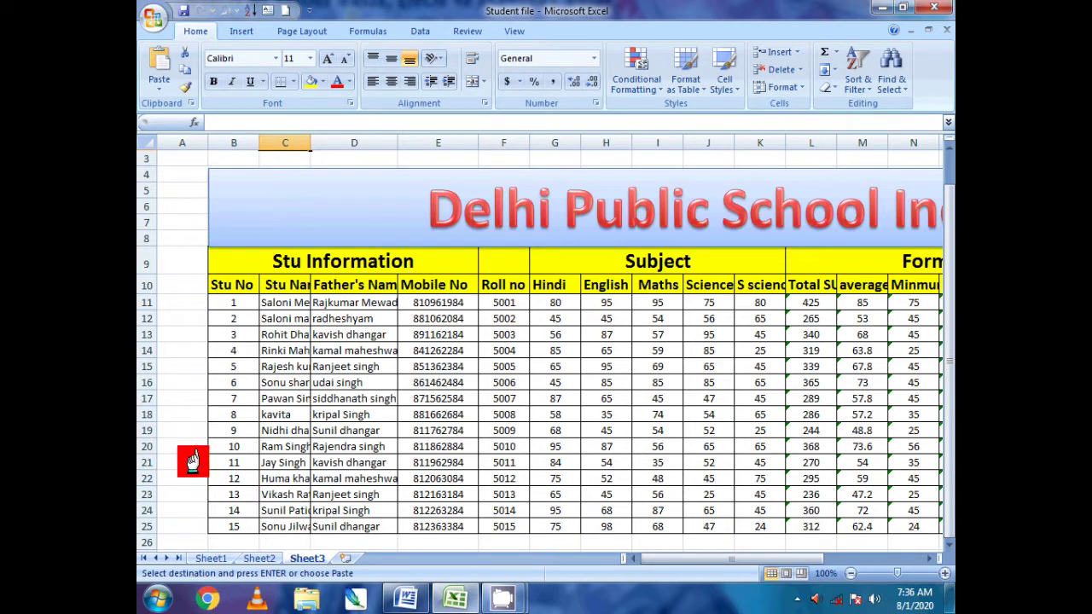
Cut the table rows for students 11 to 15 (rows 21–25) from Sheet3.
{"action": "left_click_drag", "start_coordinate": [192, 459], "coordinate": [313, 517]}
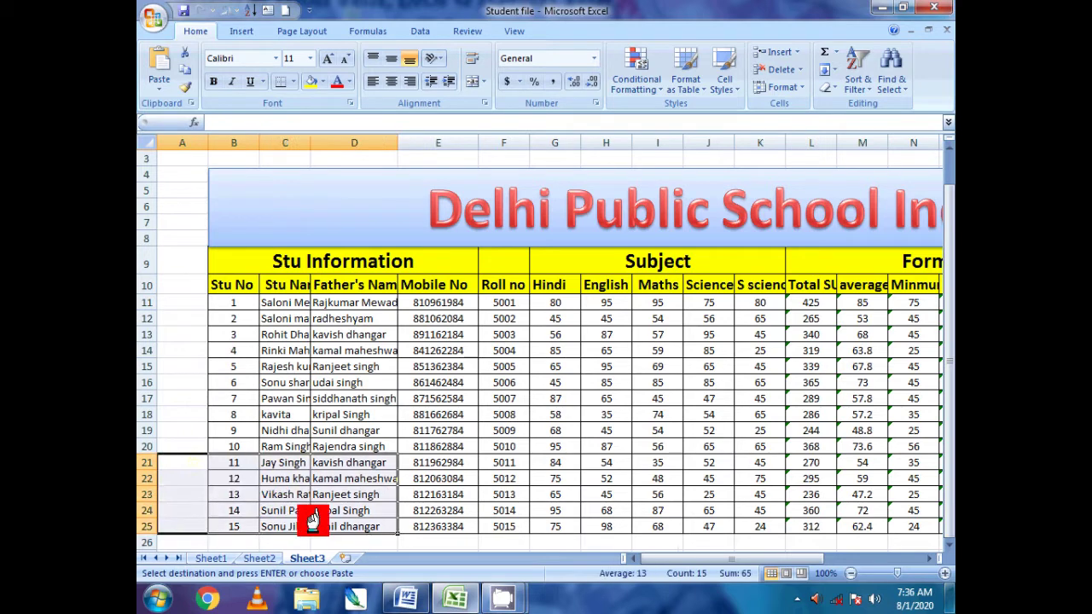
{"action": "mouse_move", "coordinate": [313, 517]}
{"action": "left_mouse_down"}
{"action": "mouse_move", "coordinate": [533, 536]}
{"action": "mouse_move", "coordinate": [948, 537]}
{"action": "mouse_move", "coordinate": [904, 536]}
{"action": "left_mouse_up"}
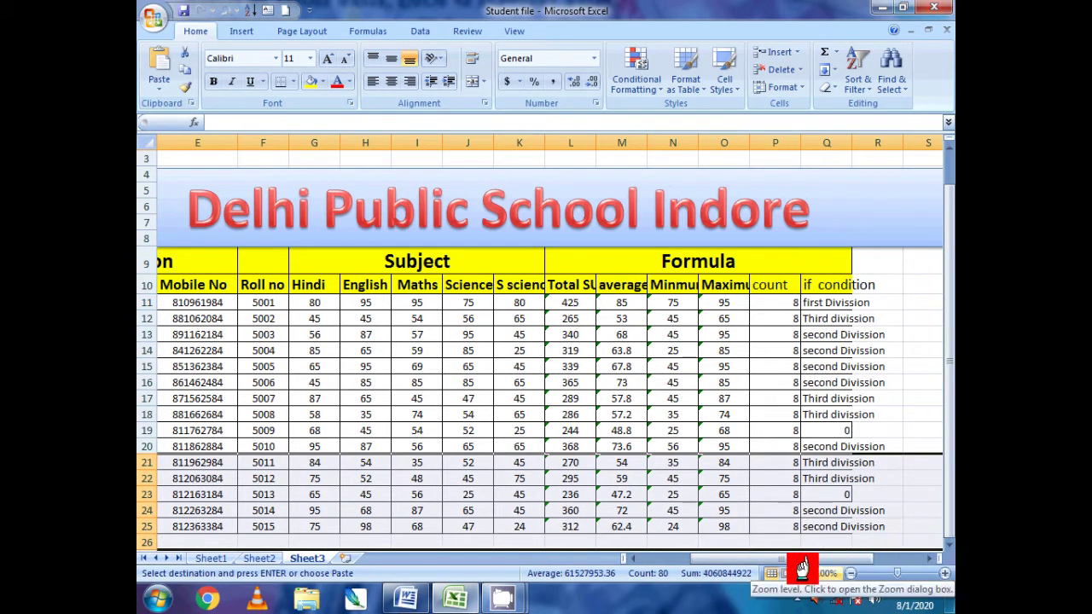
{"action": "left_click_drag", "start_coordinate": [770, 561], "coordinate": [716, 563]}
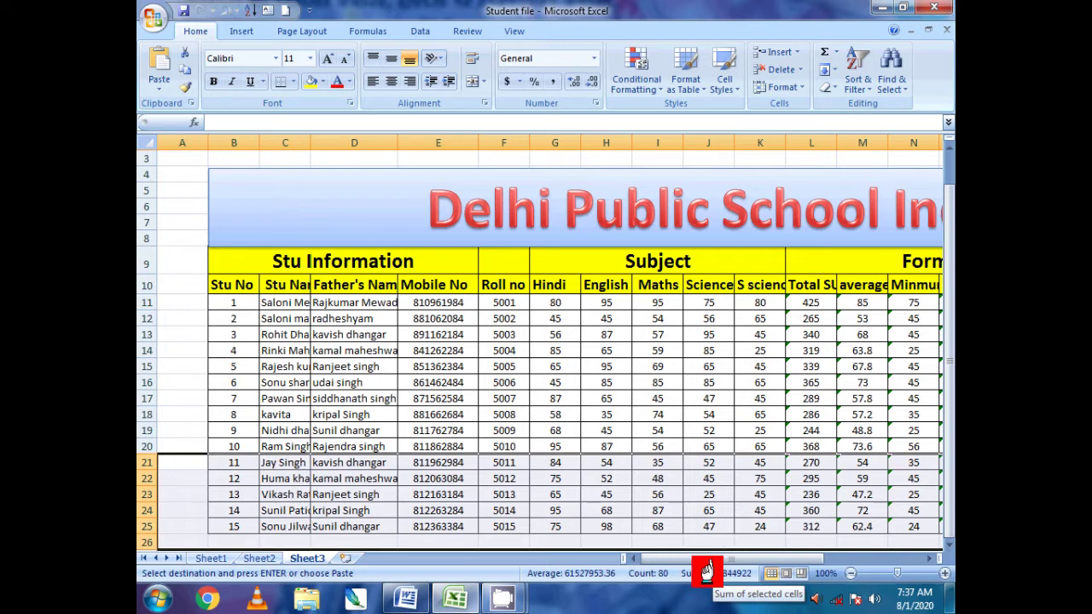
{"action": "left_click", "coordinate": [185, 53]}
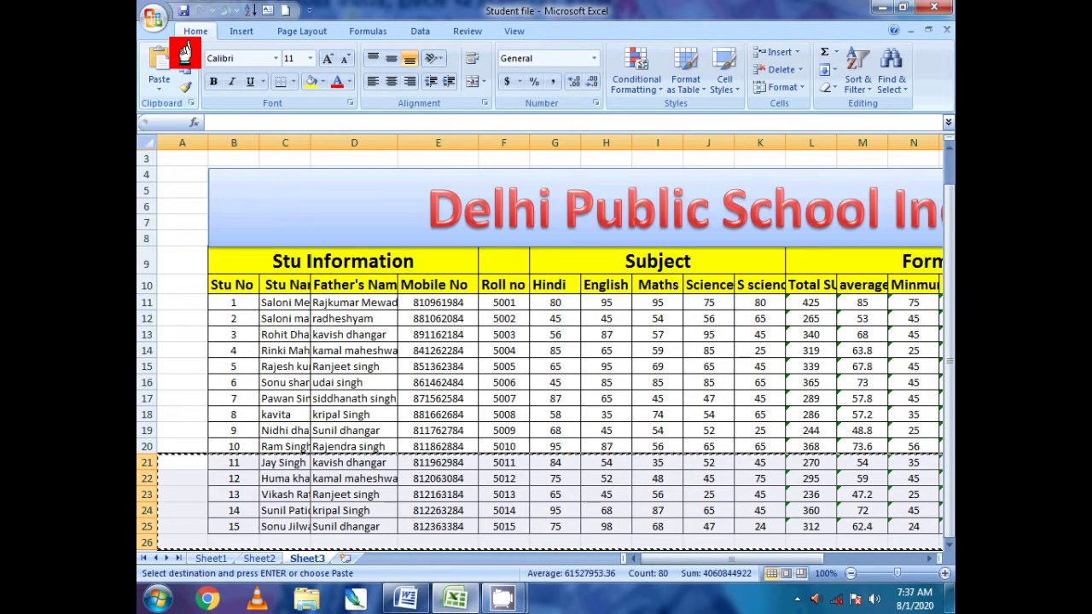
Paste the five rows onto a new Sheet4 and widen its columns C and D.
{"action": "mouse_move", "coordinate": [429, 601]}
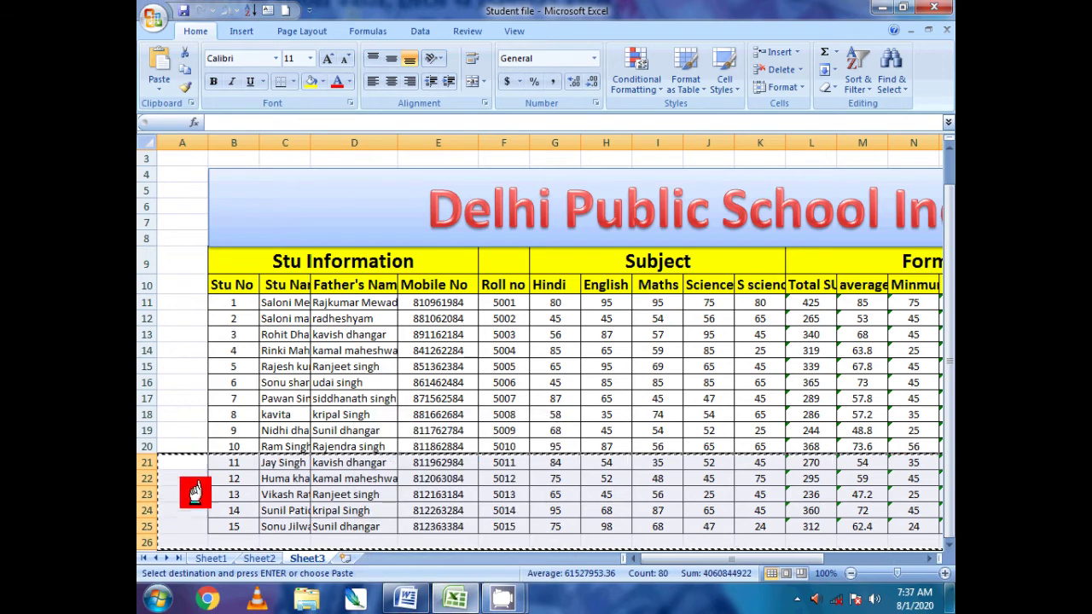
{"action": "left_click", "coordinate": [345, 558]}
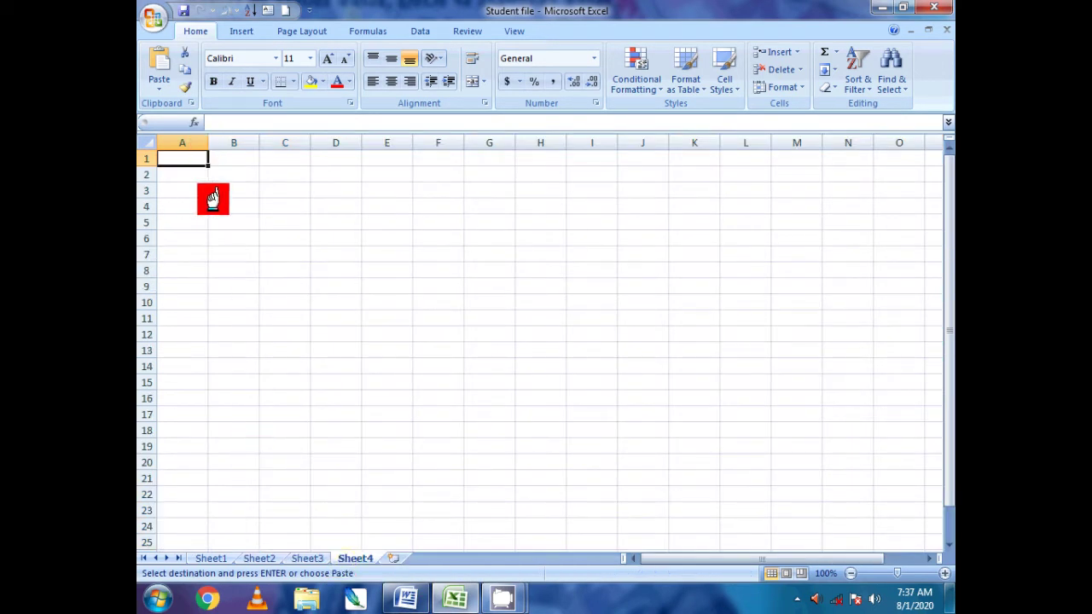
{"action": "left_click", "coordinate": [160, 60]}
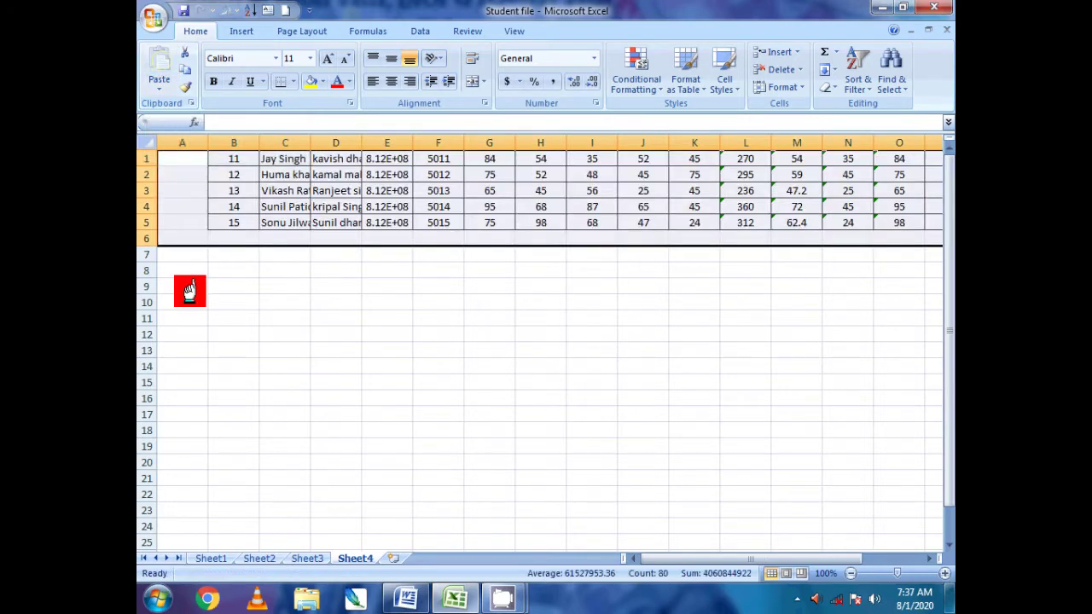
{"action": "left_click", "coordinate": [468, 335]}
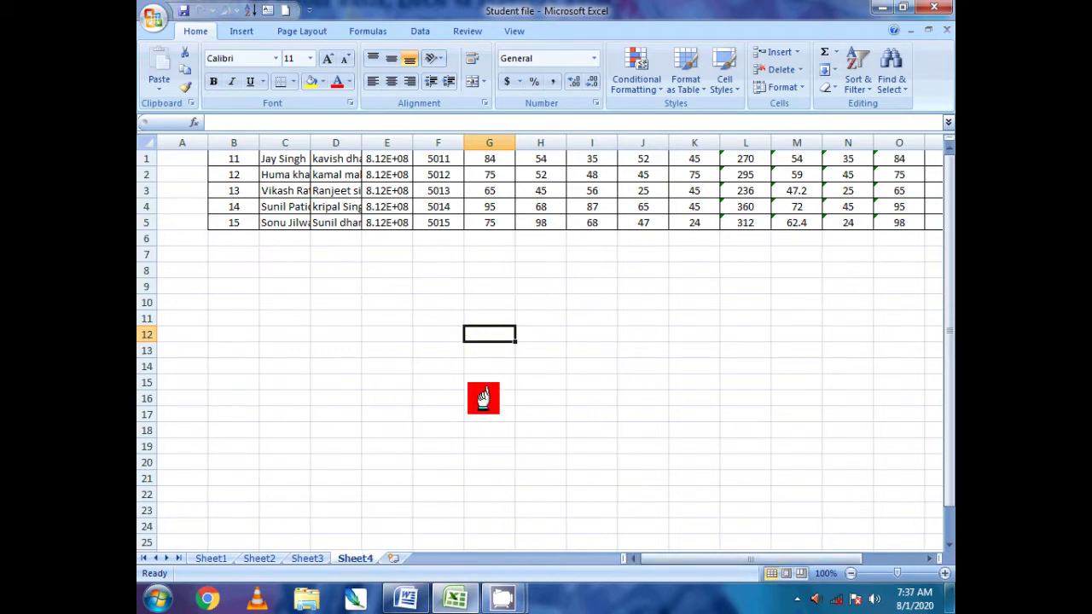
{"action": "left_click_drag", "start_coordinate": [362, 143], "coordinate": [412, 143]}
{"action": "left_click_drag", "start_coordinate": [311, 142], "coordinate": [348, 142]}
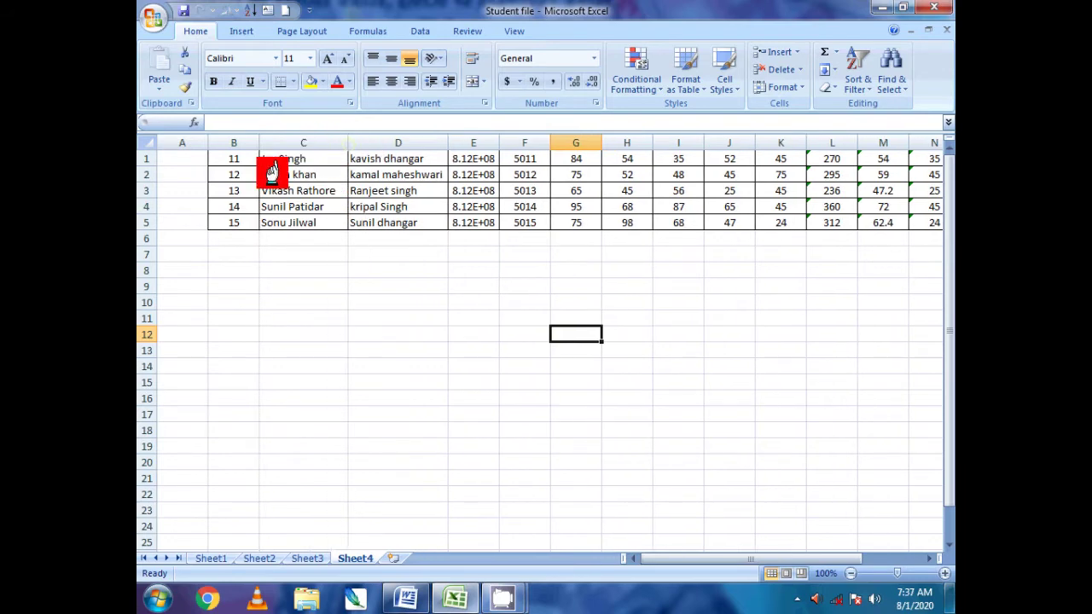
{"action": "left_click", "coordinate": [317, 558]}
Select cell B22 below Sheet3's table of students 1 to 10.
{"action": "left_click", "coordinate": [226, 477]}
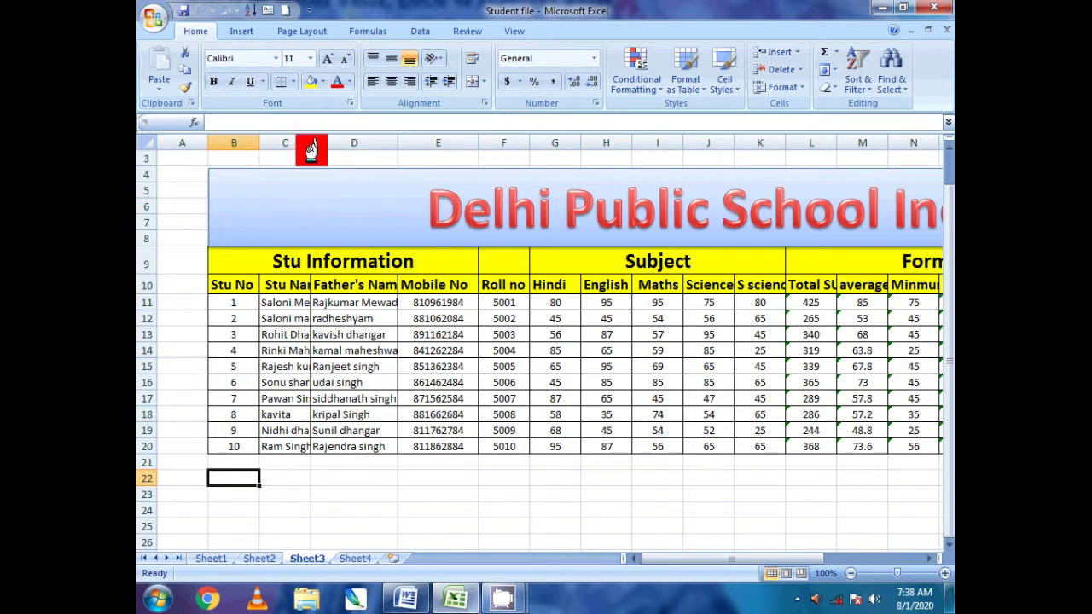
Widen the Stu Name and Father's Name columns so full names show.
{"action": "left_click_drag", "start_coordinate": [310, 143], "coordinate": [335, 143]}
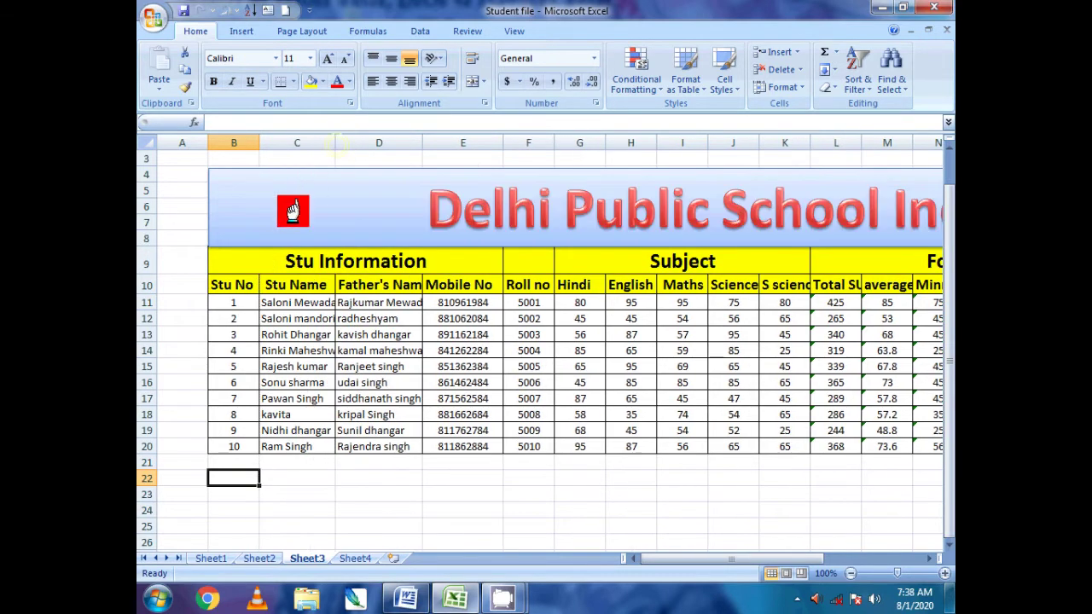
{"action": "left_click_drag", "start_coordinate": [422, 142], "coordinate": [471, 144]}
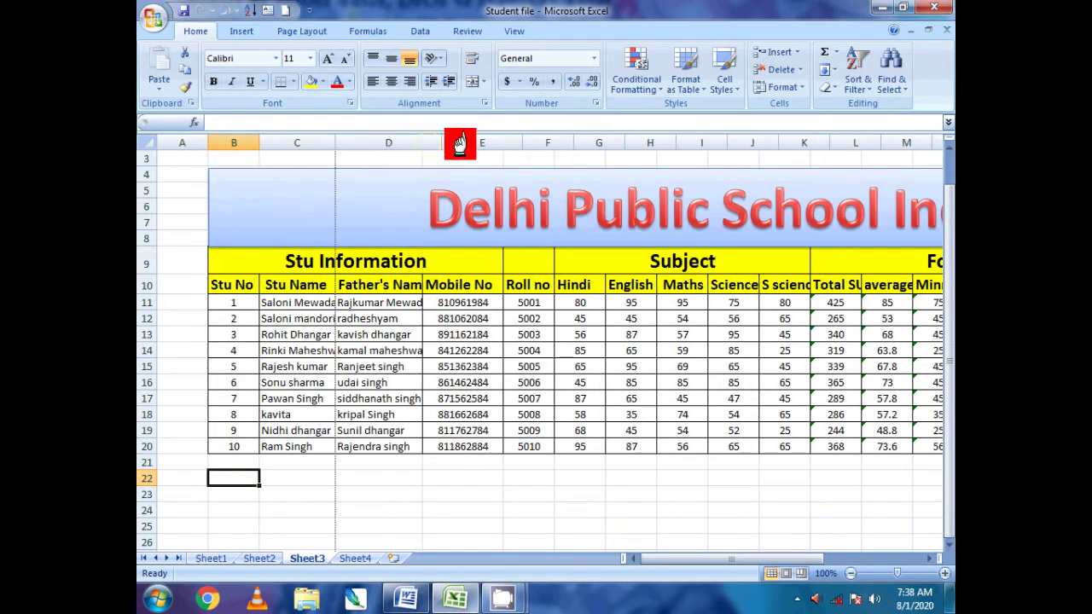
{"action": "left_click_drag", "start_coordinate": [334, 145], "coordinate": [372, 147]}
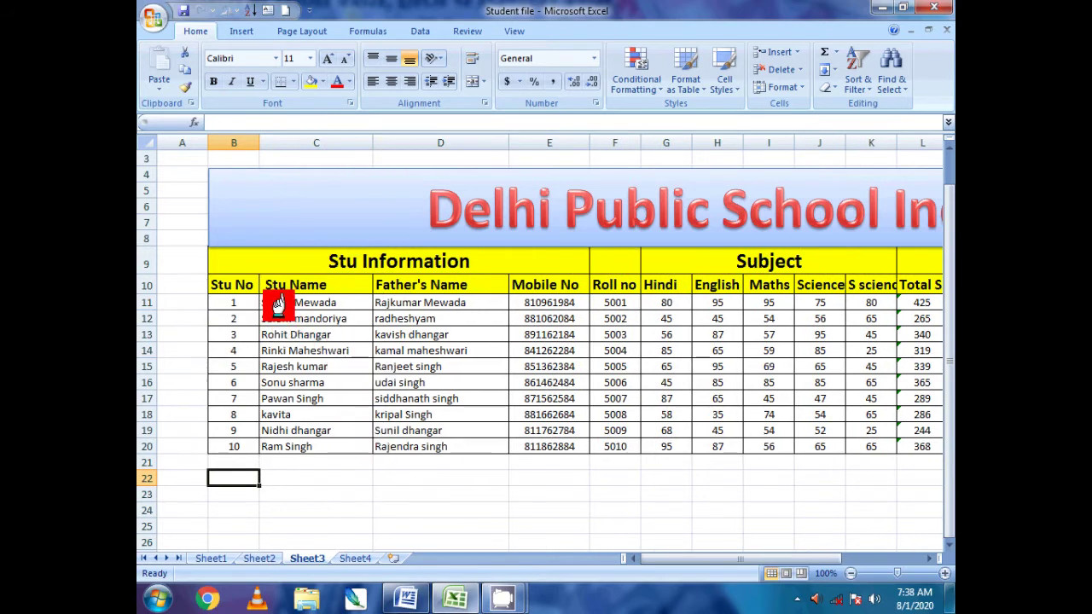
Widen column A to shift the table right, leaving names C11:D20 selected.
{"action": "left_click_drag", "start_coordinate": [270, 302], "coordinate": [430, 446]}
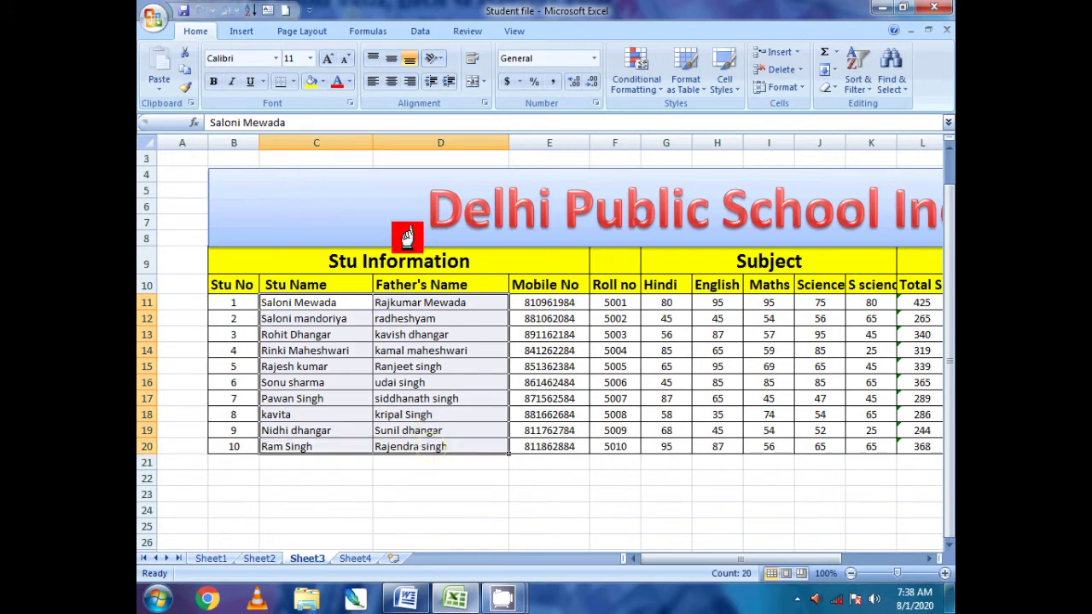
{"action": "left_click", "coordinate": [273, 58]}
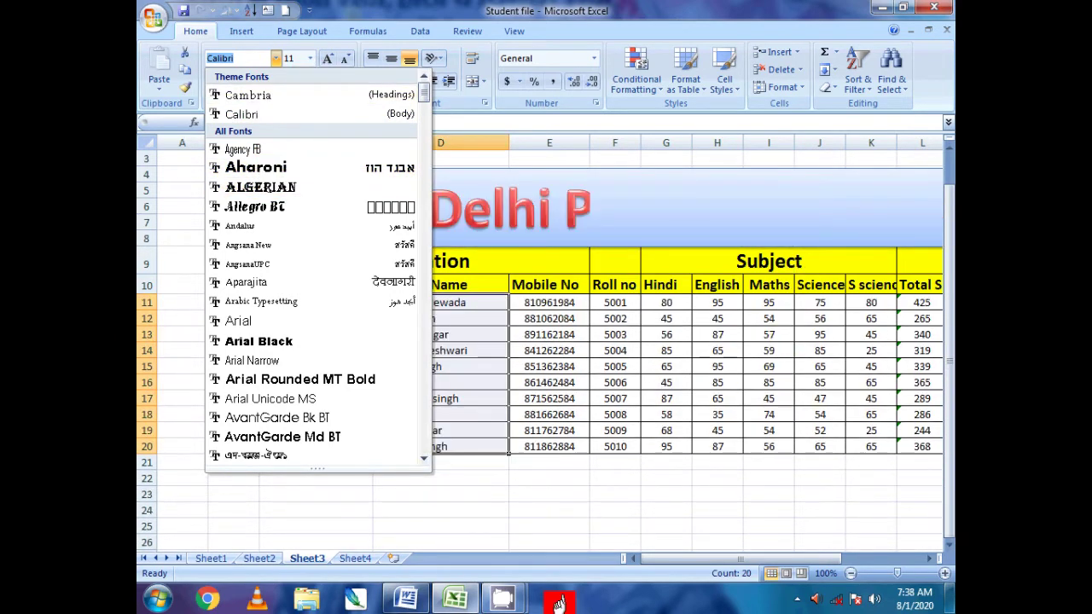
{"action": "left_click", "coordinate": [627, 559]}
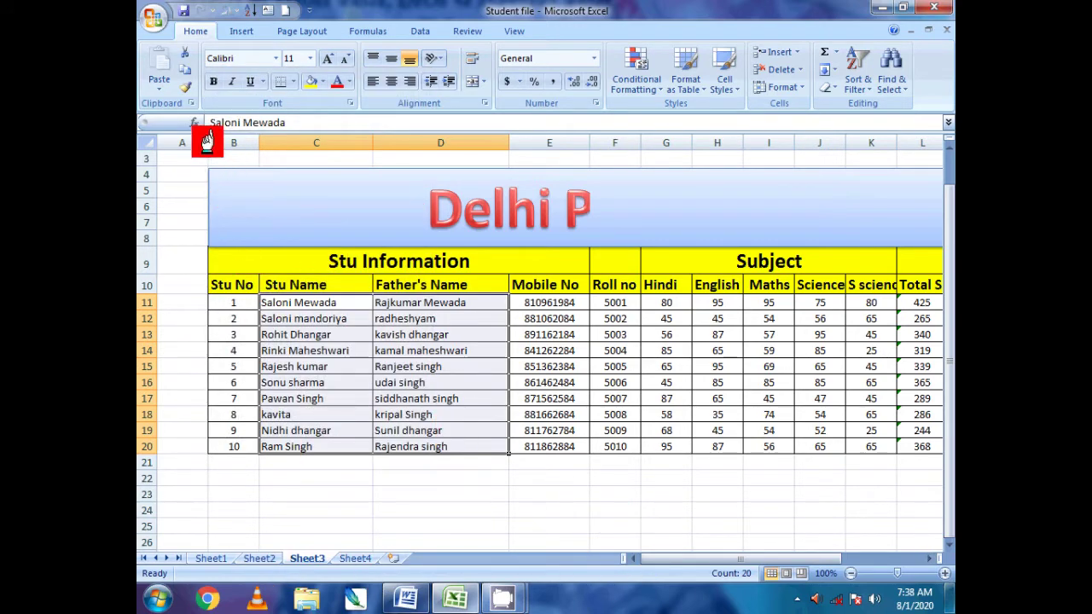
{"action": "left_click_drag", "start_coordinate": [209, 142], "coordinate": [361, 144]}
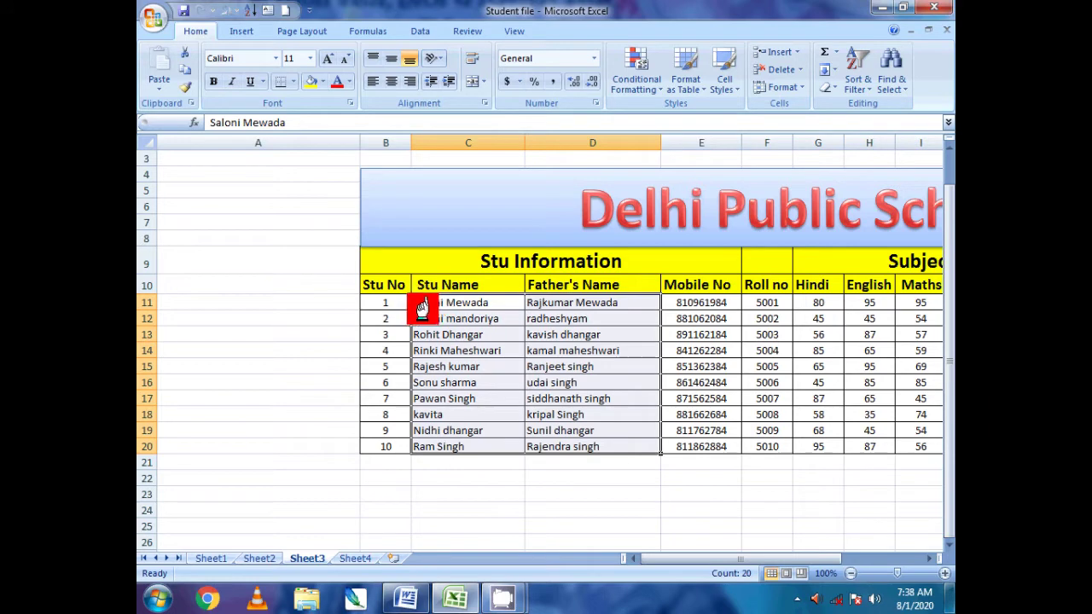
{"action": "left_click_drag", "start_coordinate": [418, 298], "coordinate": [622, 446]}
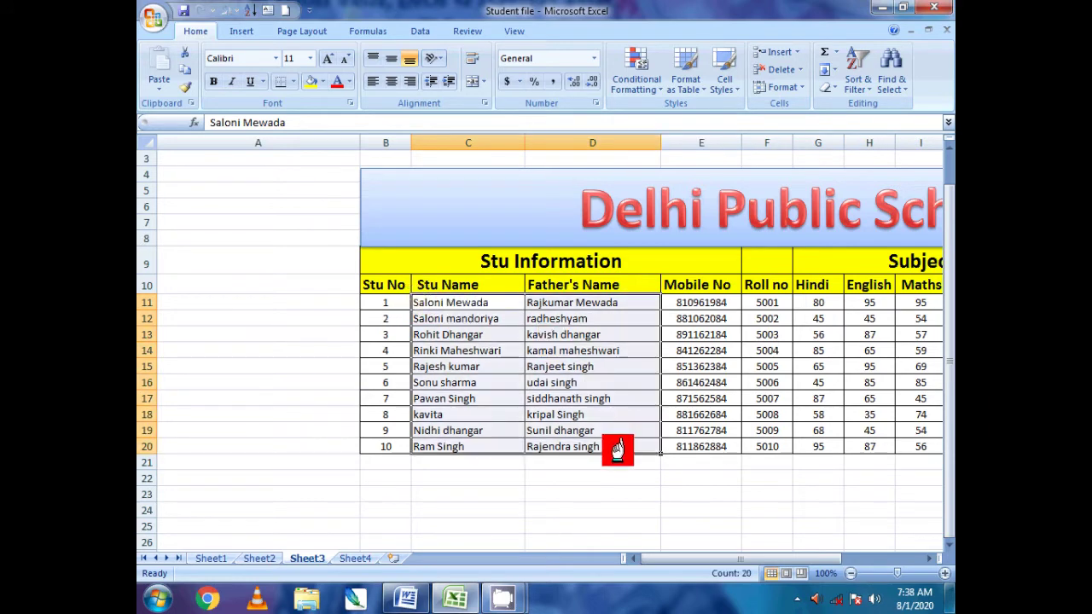
Set the names in C11:D20 to Arial Black and the Stu Information heading to Algerian.
{"action": "left_click", "coordinate": [275, 57]}
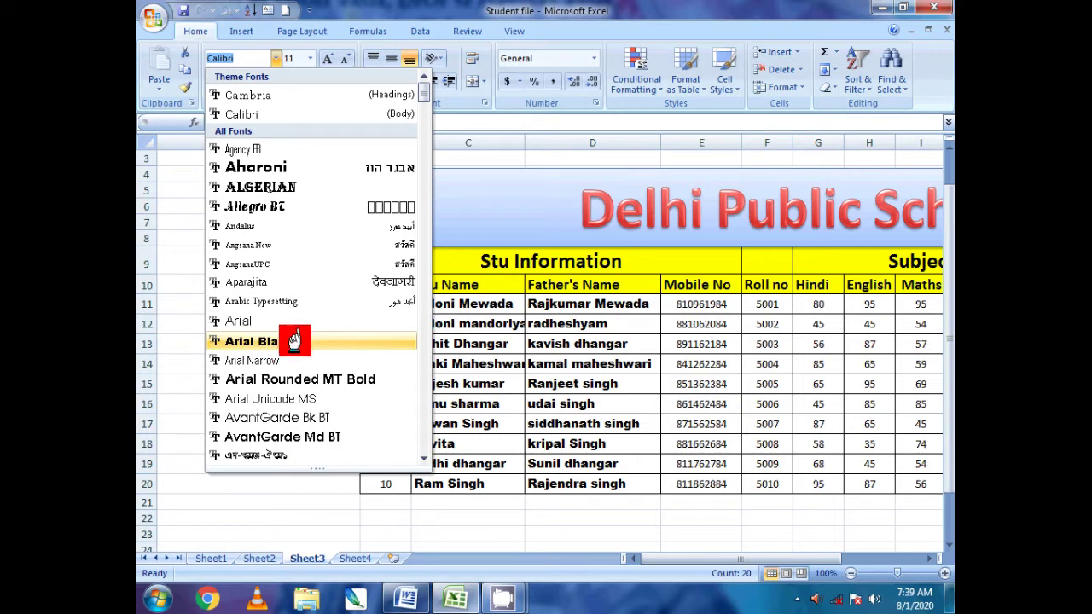
{"action": "left_click", "coordinate": [293, 341]}
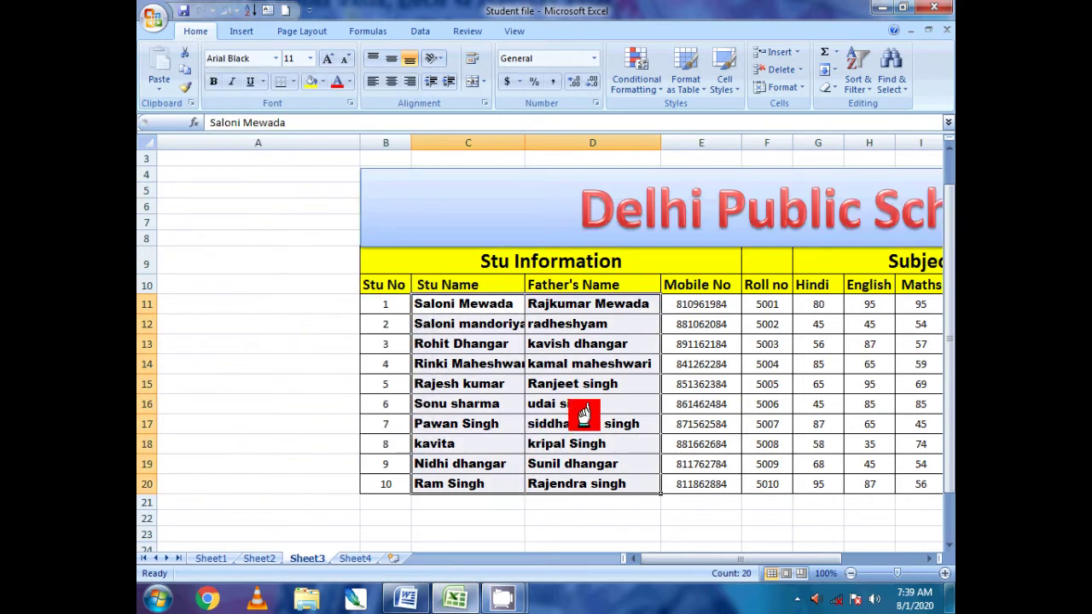
{"action": "left_click", "coordinate": [583, 420]}
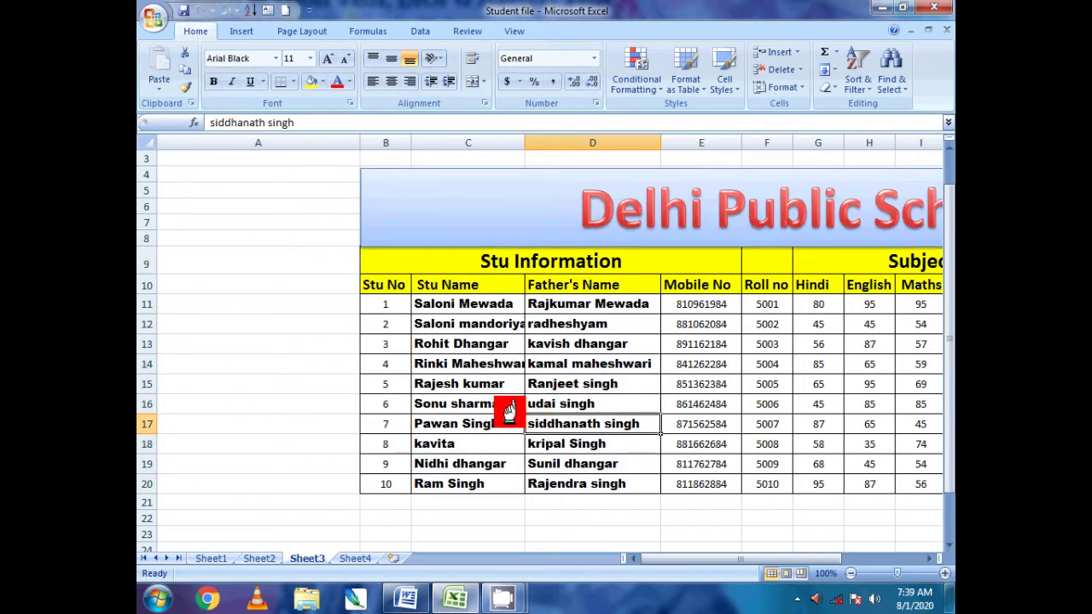
{"action": "left_click", "coordinate": [556, 259]}
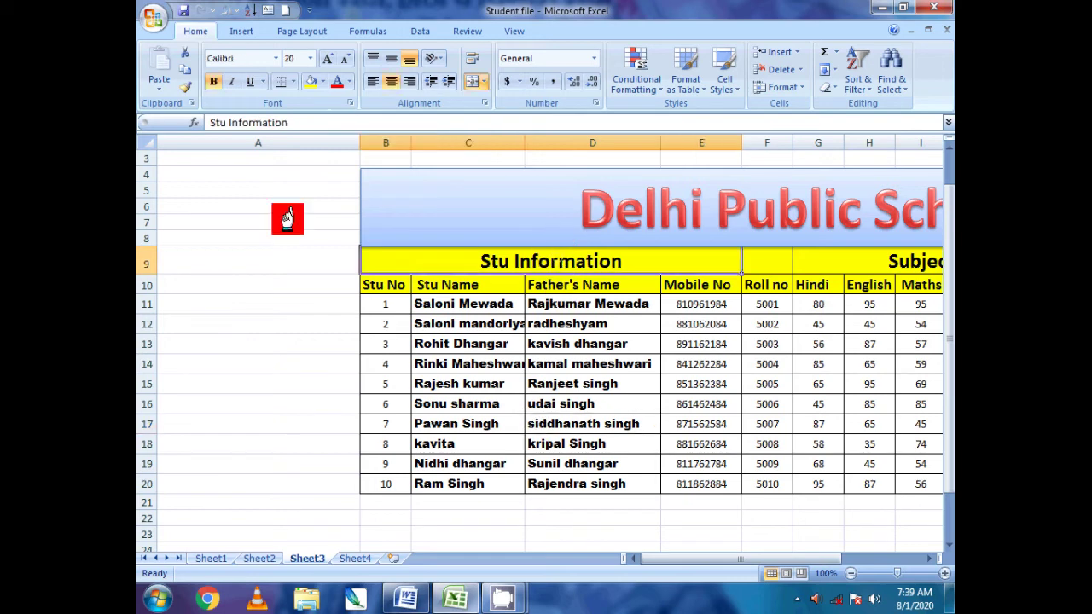
{"action": "left_click", "coordinate": [271, 57]}
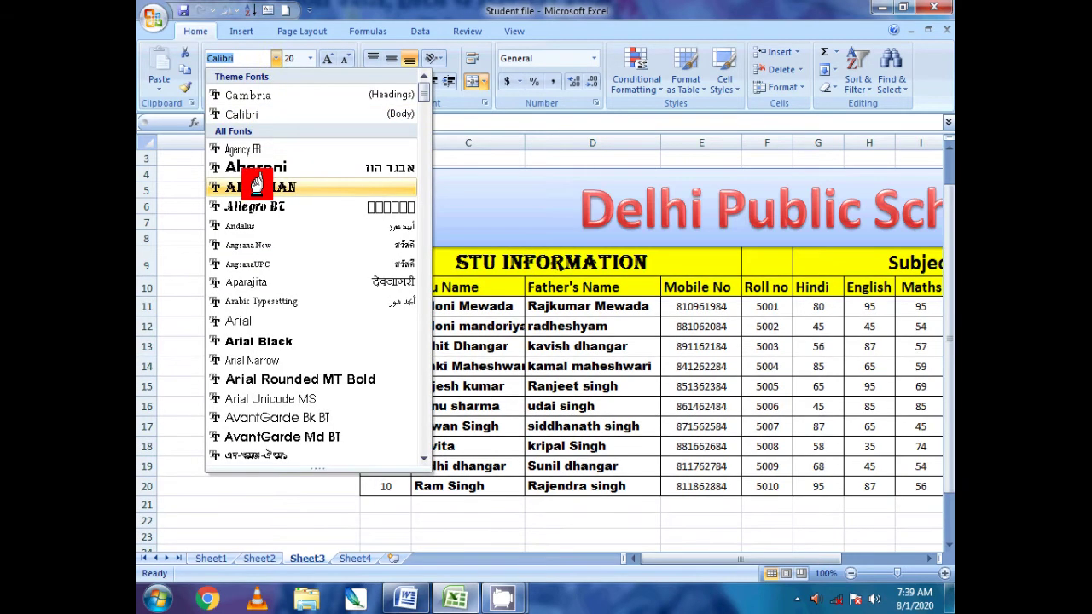
{"action": "left_click", "coordinate": [258, 186]}
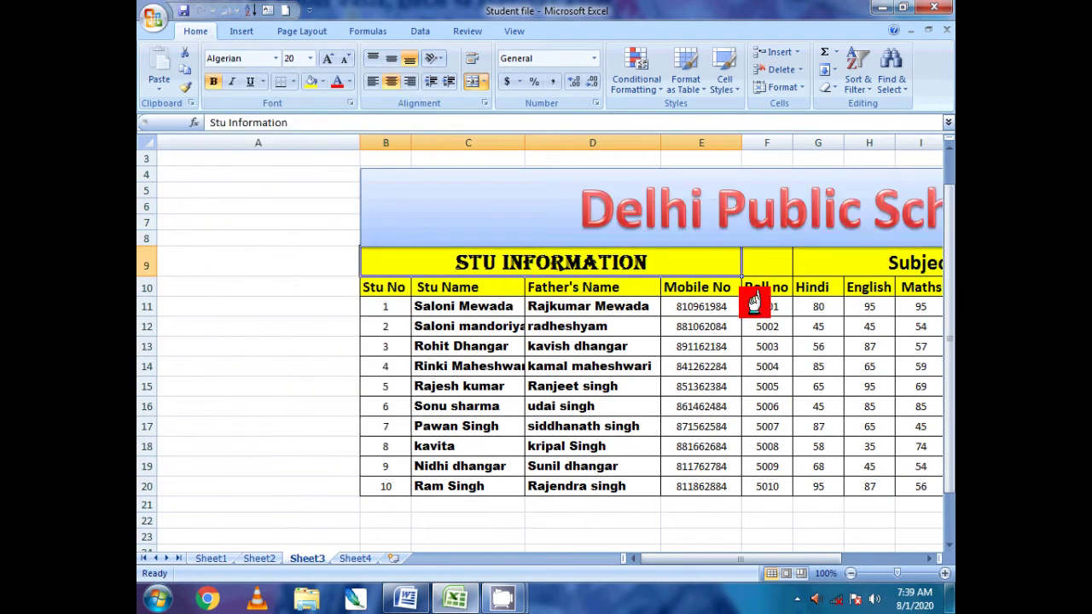
Put the row 10 headings in Arial Rounded MT Bold and widen the Stu No column.
{"action": "left_click", "coordinate": [467, 287]}
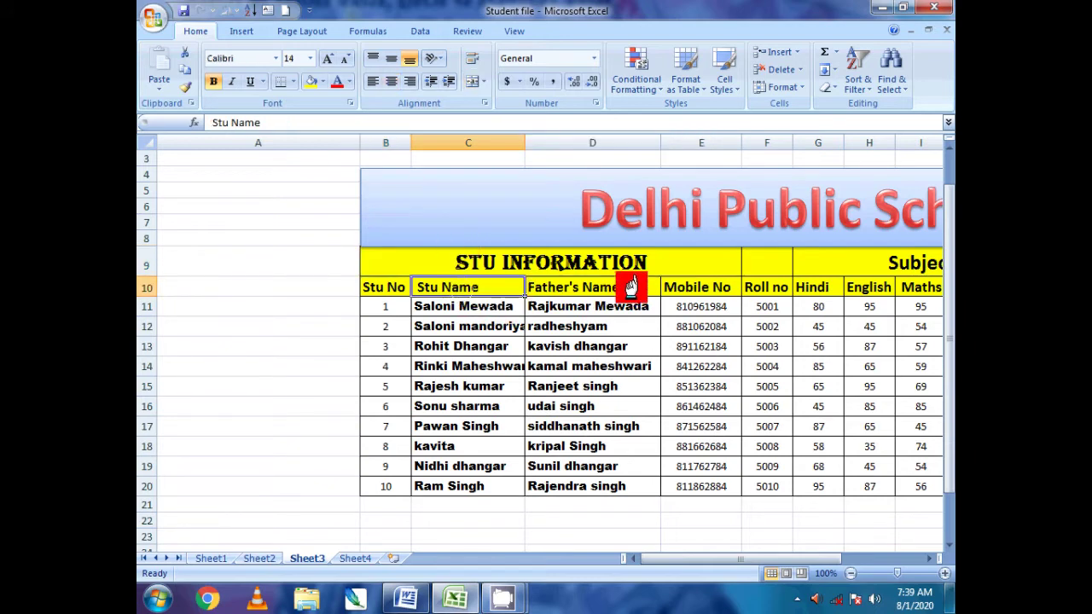
{"action": "left_click", "coordinate": [148, 287]}
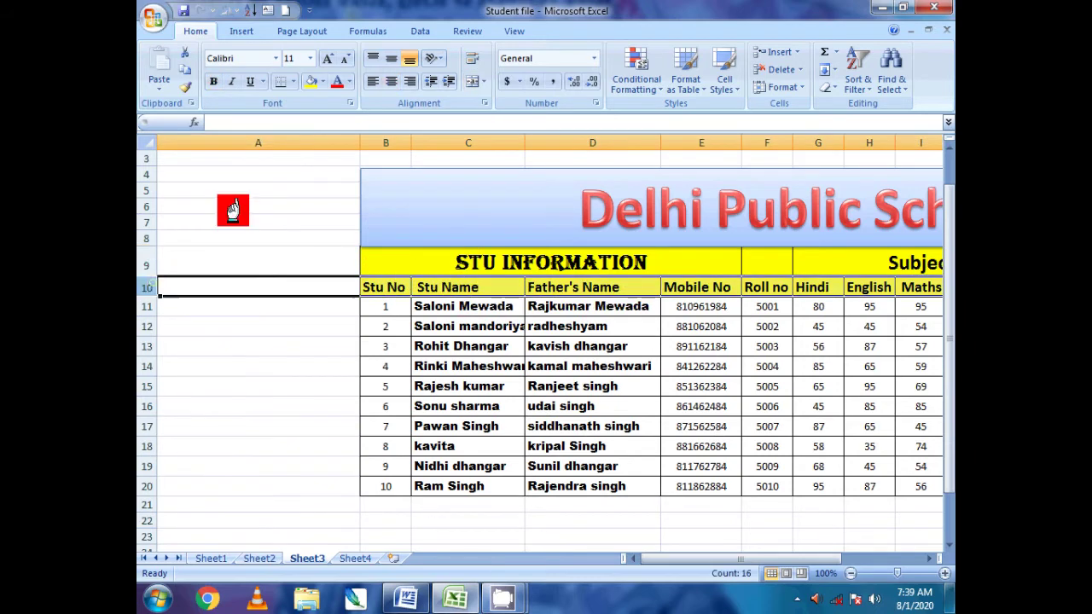
{"action": "left_click", "coordinate": [275, 58]}
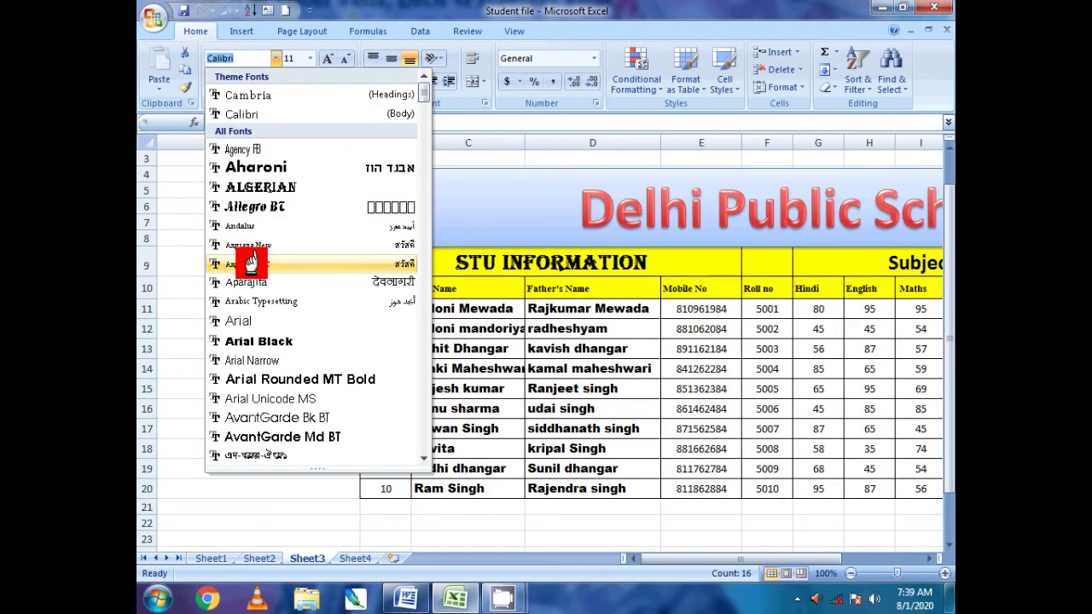
{"action": "left_click", "coordinate": [251, 379]}
{"action": "left_click", "coordinate": [490, 384]}
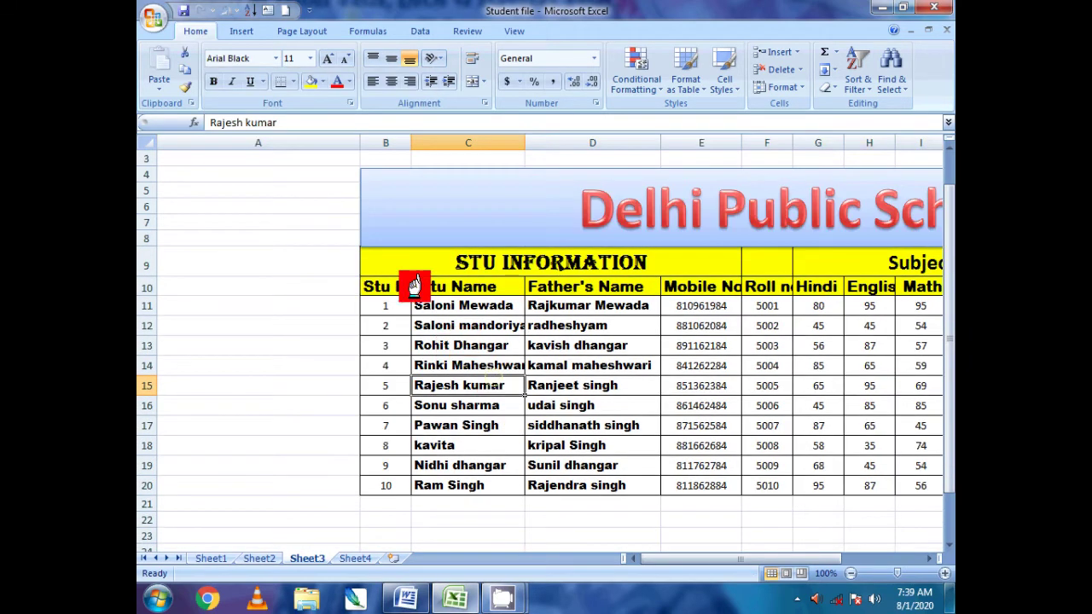
{"action": "left_click_drag", "start_coordinate": [412, 140], "coordinate": [426, 140]}
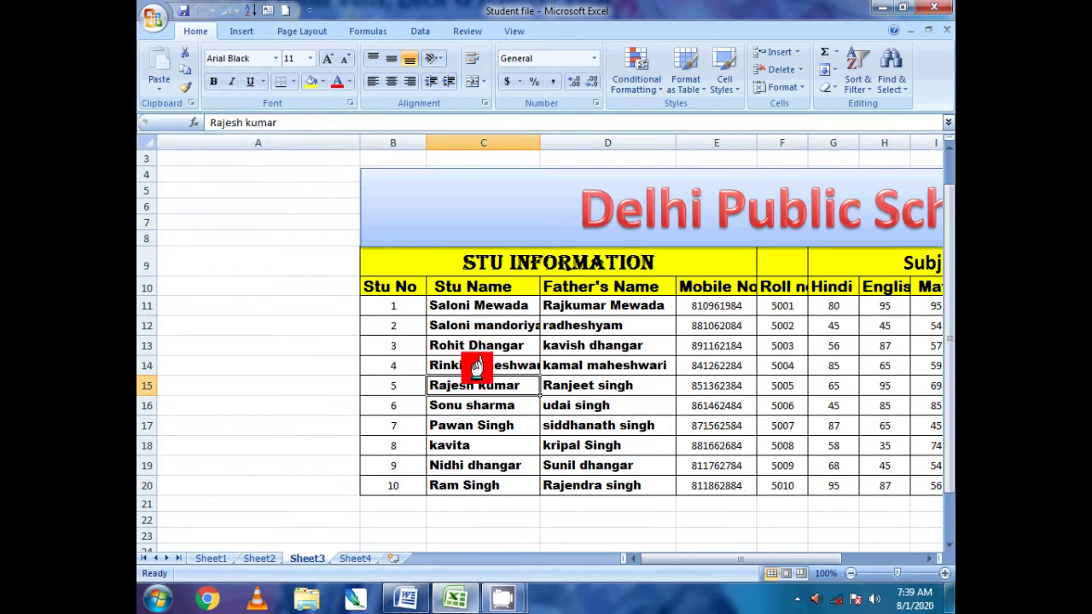
Bold the Stu No numbers B11:B20 and make the data E11:Q20 bold italic.
{"action": "left_click_drag", "start_coordinate": [398, 336], "coordinate": [383, 483]}
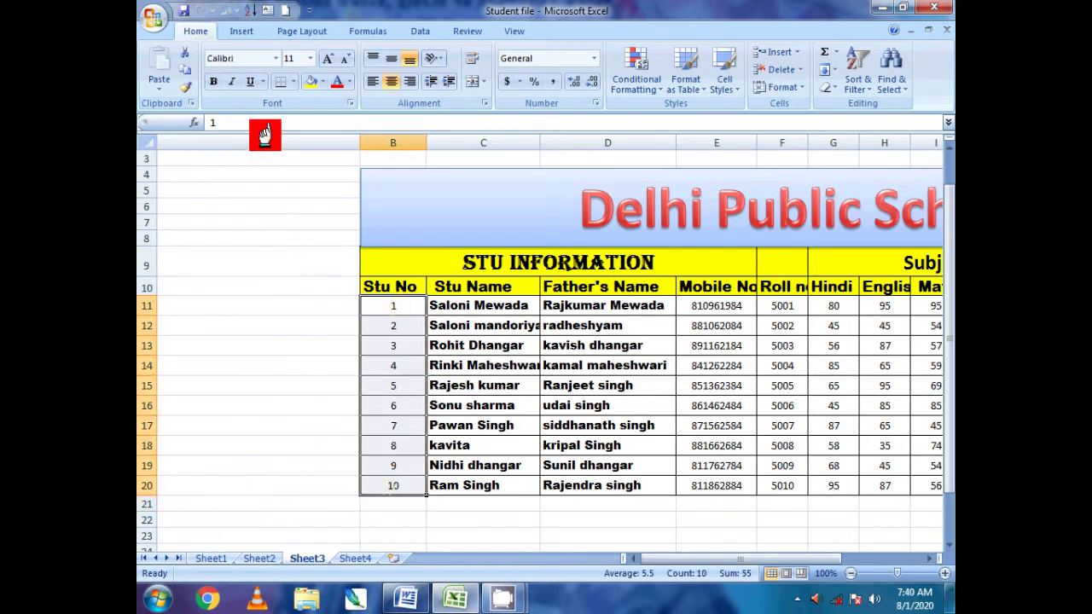
{"action": "left_click", "coordinate": [210, 81]}
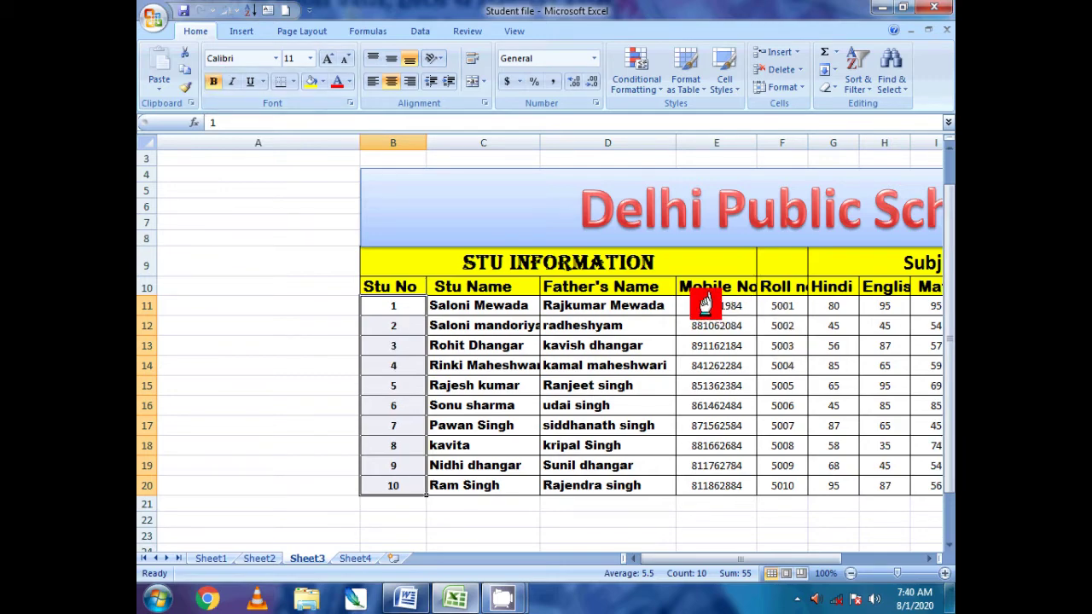
{"action": "left_click_drag", "start_coordinate": [705, 303], "coordinate": [949, 483]}
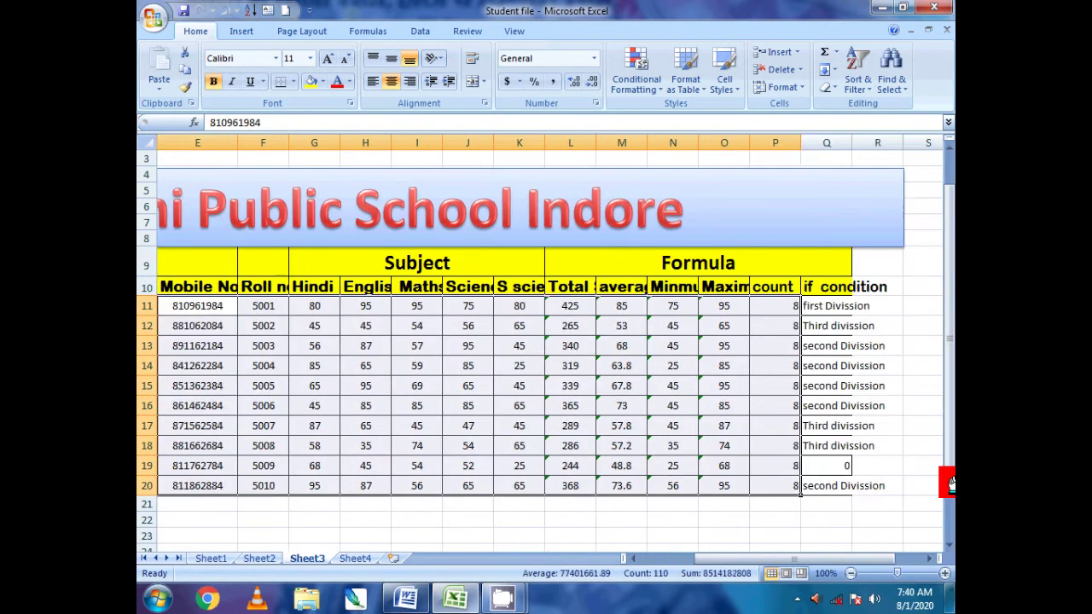
{"action": "mouse_move", "coordinate": [949, 483]}
{"action": "left_mouse_down"}
{"action": "mouse_move", "coordinate": [838, 490]}
{"action": "mouse_move", "coordinate": [870, 491]}
{"action": "left_mouse_up"}
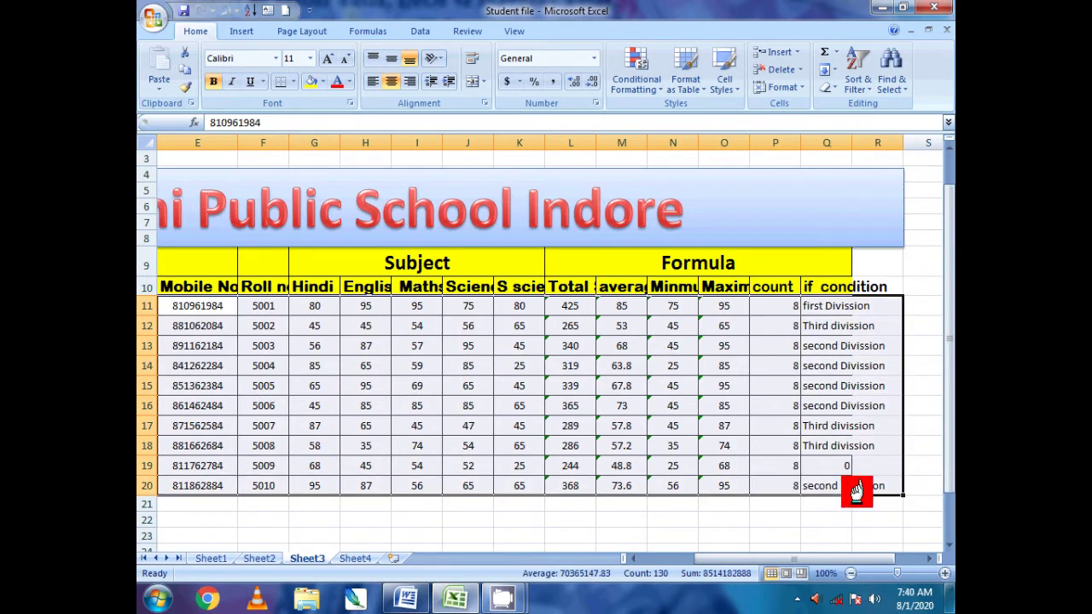
{"action": "left_click", "coordinate": [209, 82]}
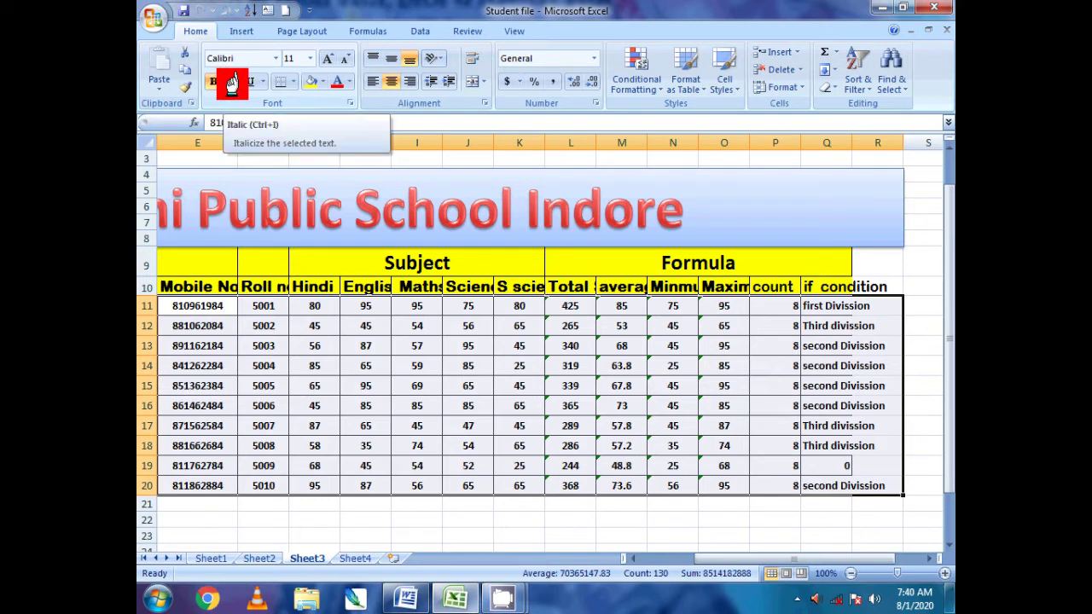
{"action": "left_click", "coordinate": [231, 82]}
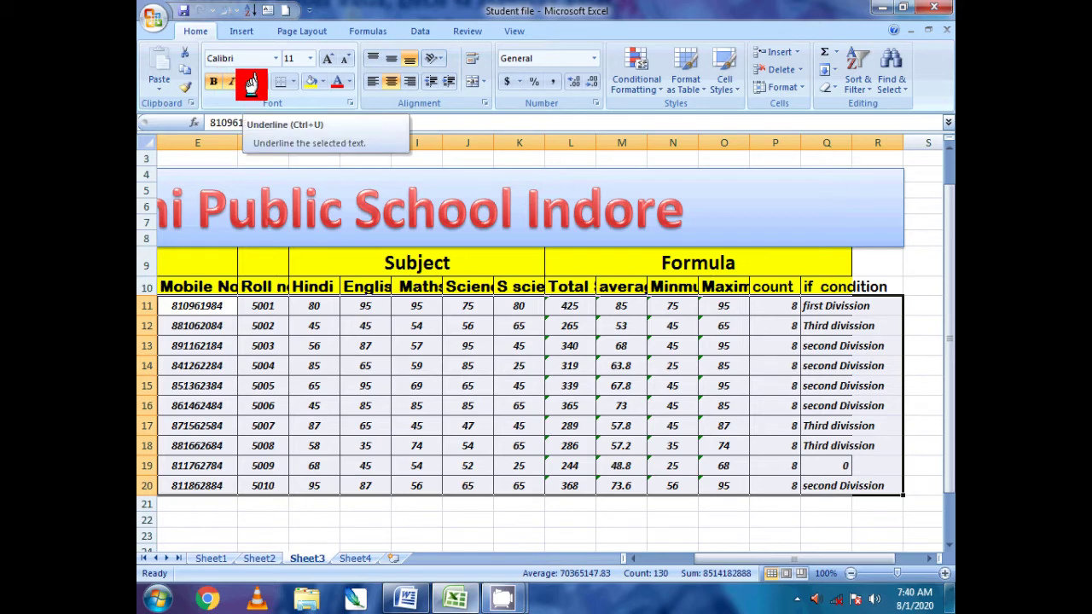
Try single and double underline on E11:Q20, then remove the underline.
{"action": "left_click", "coordinate": [250, 82]}
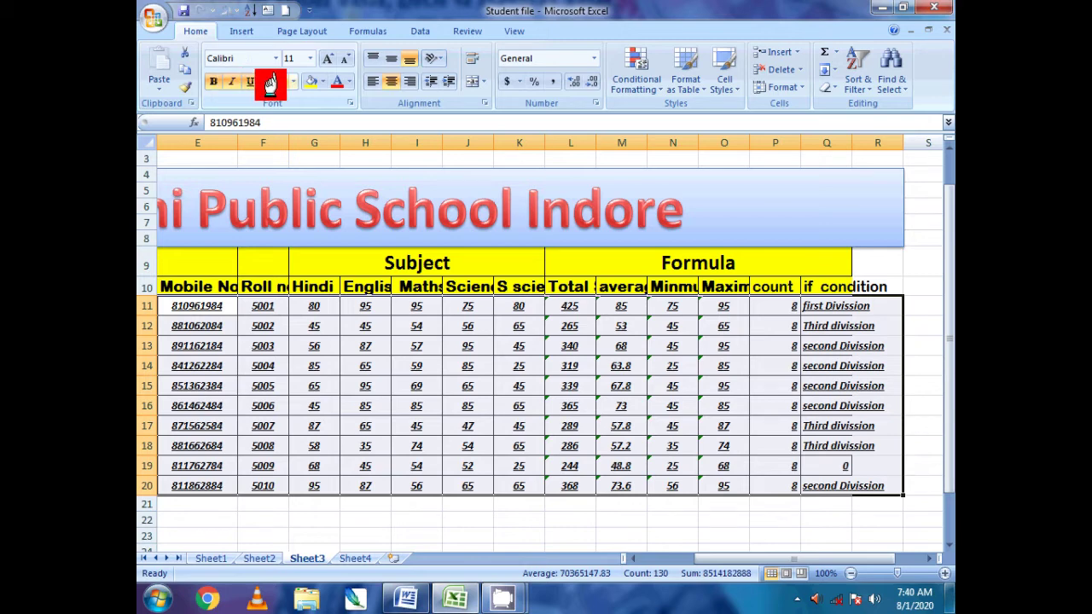
{"action": "left_click", "coordinate": [262, 82]}
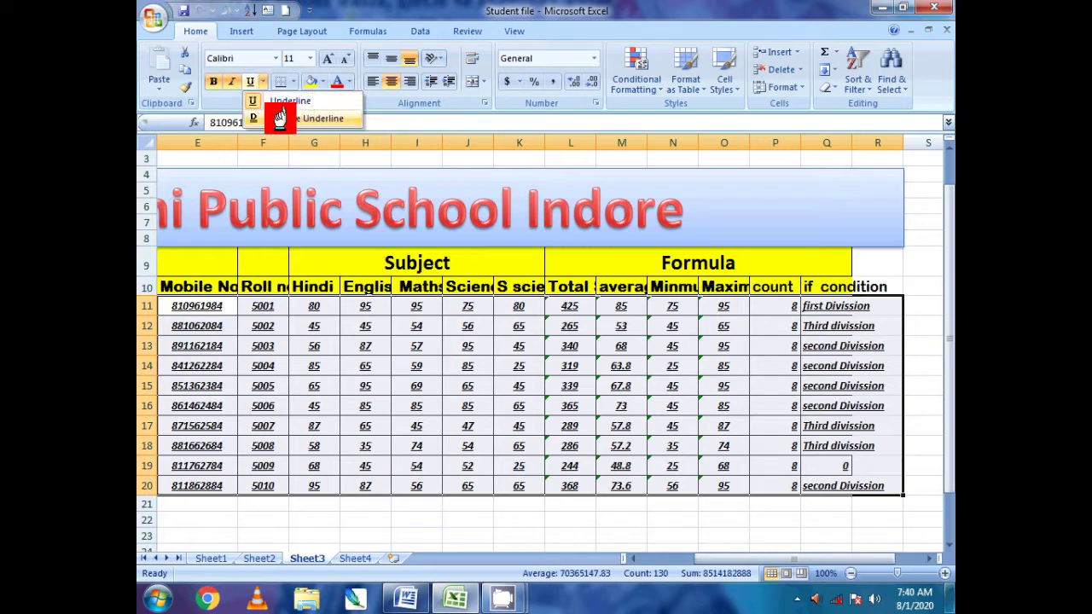
{"action": "left_click", "coordinate": [312, 120]}
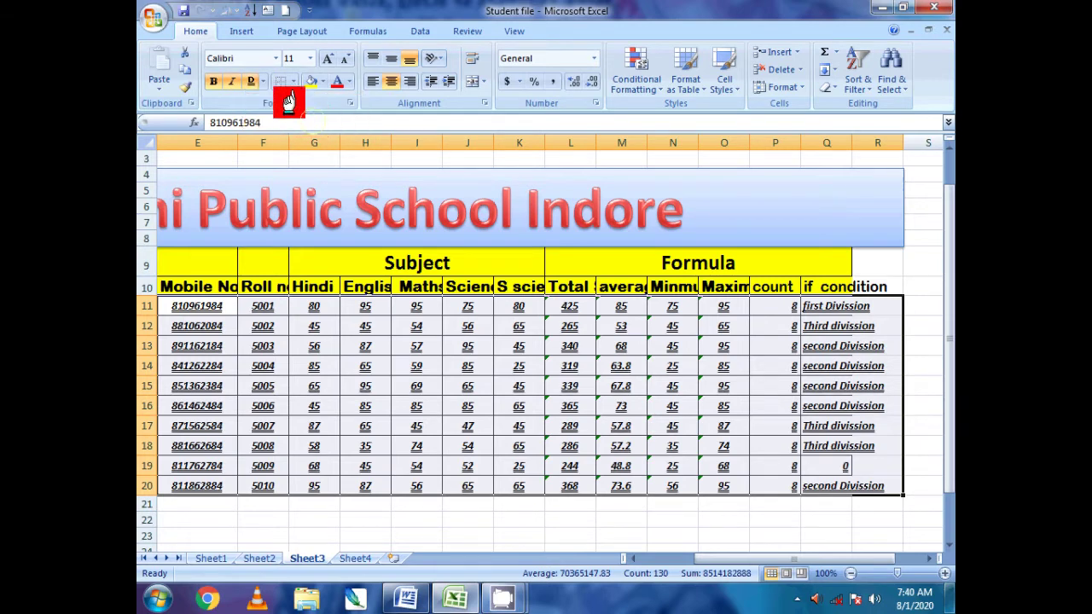
{"action": "left_click", "coordinate": [262, 81]}
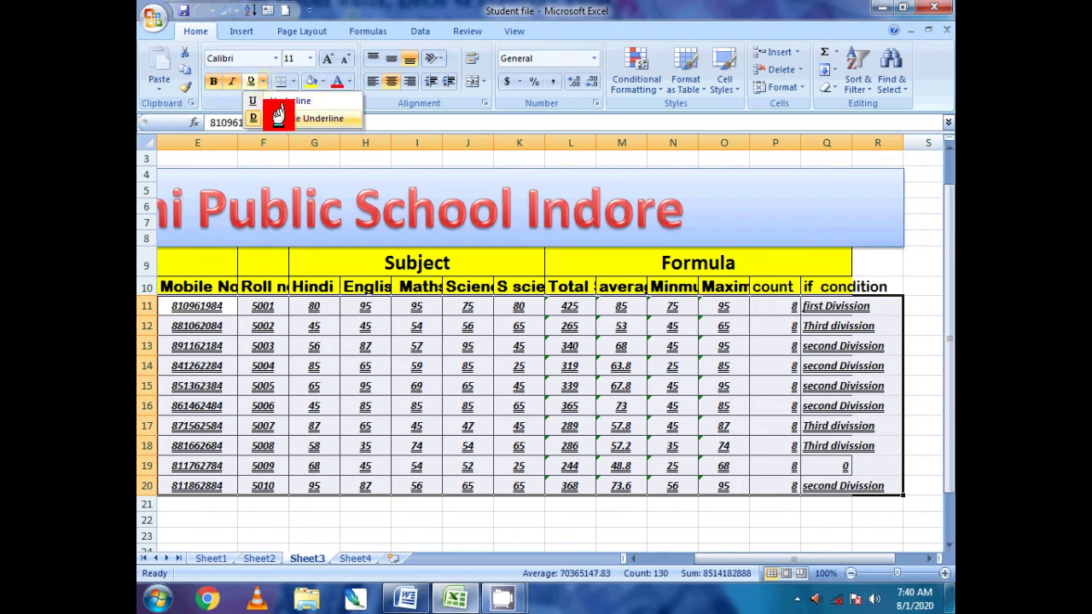
{"action": "left_click", "coordinate": [278, 117]}
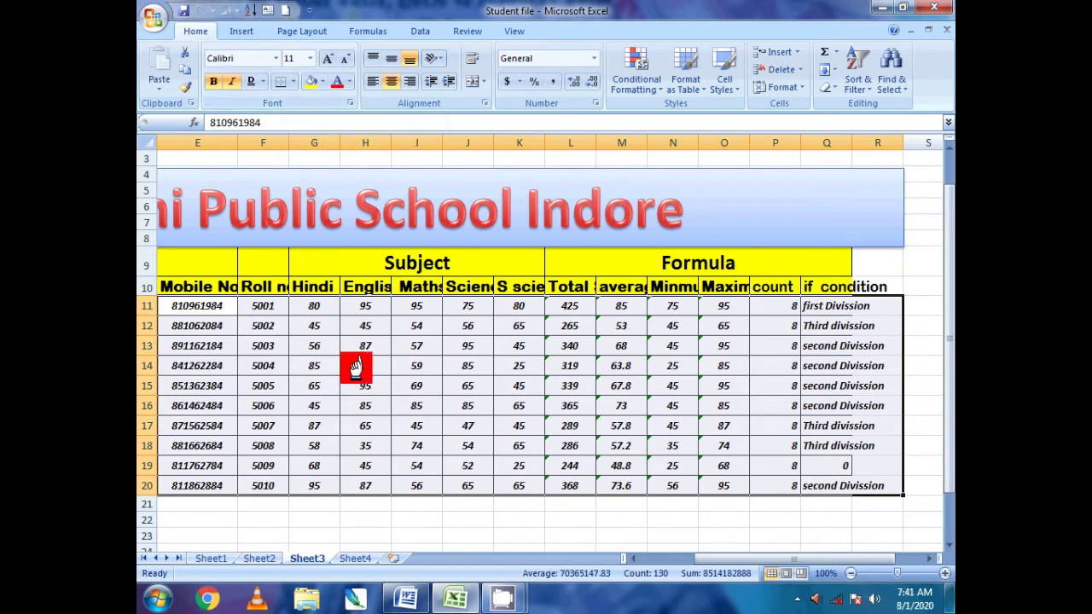
Set the selected student marks rows to font size 20 and move the father's name from D19 to D24.
{"action": "left_click", "coordinate": [307, 58]}
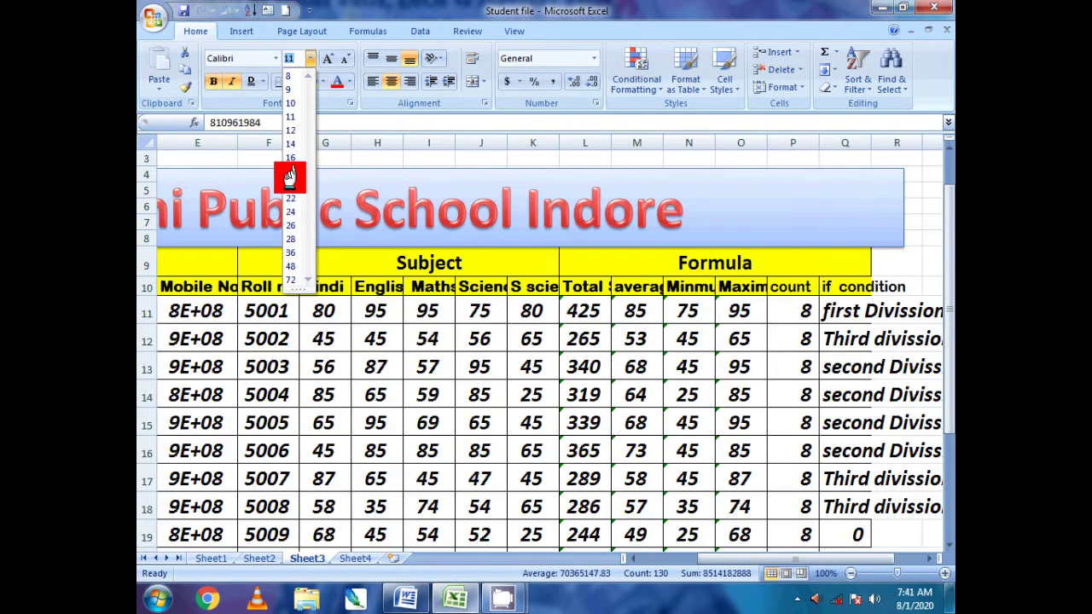
{"action": "left_click", "coordinate": [289, 179]}
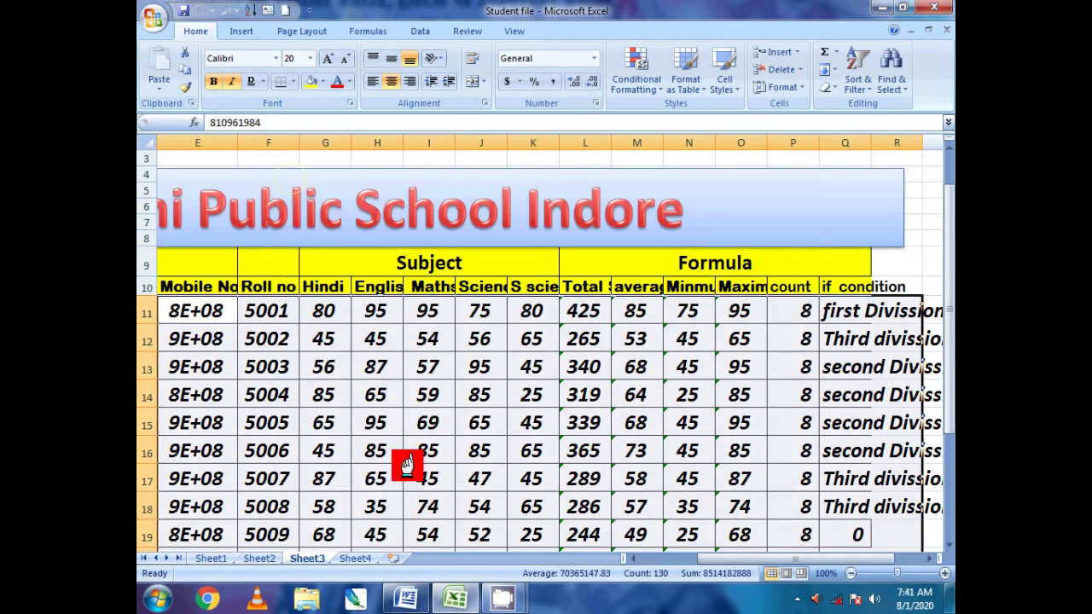
{"action": "mouse_move", "coordinate": [699, 555]}
{"action": "left_mouse_down"}
{"action": "mouse_move", "coordinate": [643, 542]}
{"action": "mouse_move", "coordinate": [696, 560]}
{"action": "mouse_move", "coordinate": [794, 556]}
{"action": "mouse_move", "coordinate": [756, 555]}
{"action": "left_mouse_up"}
{"action": "left_click", "coordinate": [633, 537]}
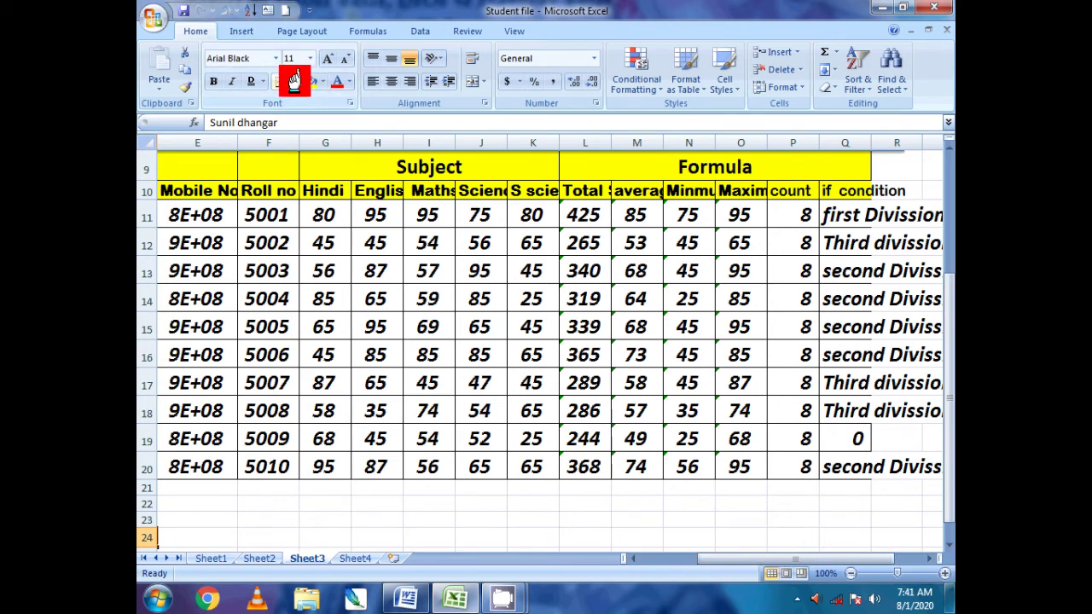
{"action": "left_click", "coordinate": [293, 81]}
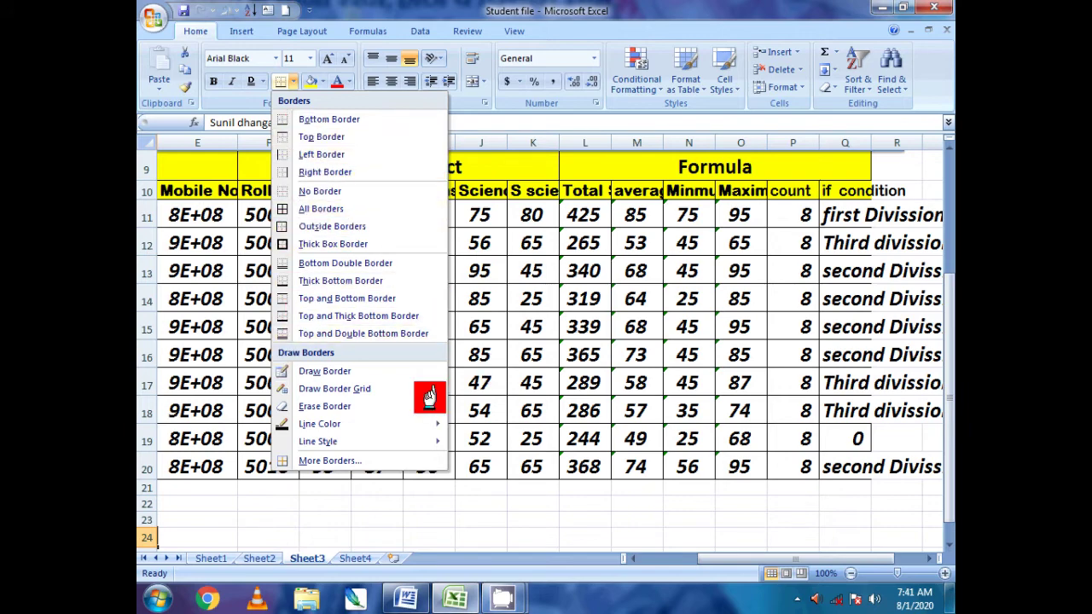
{"action": "left_click", "coordinate": [583, 323]}
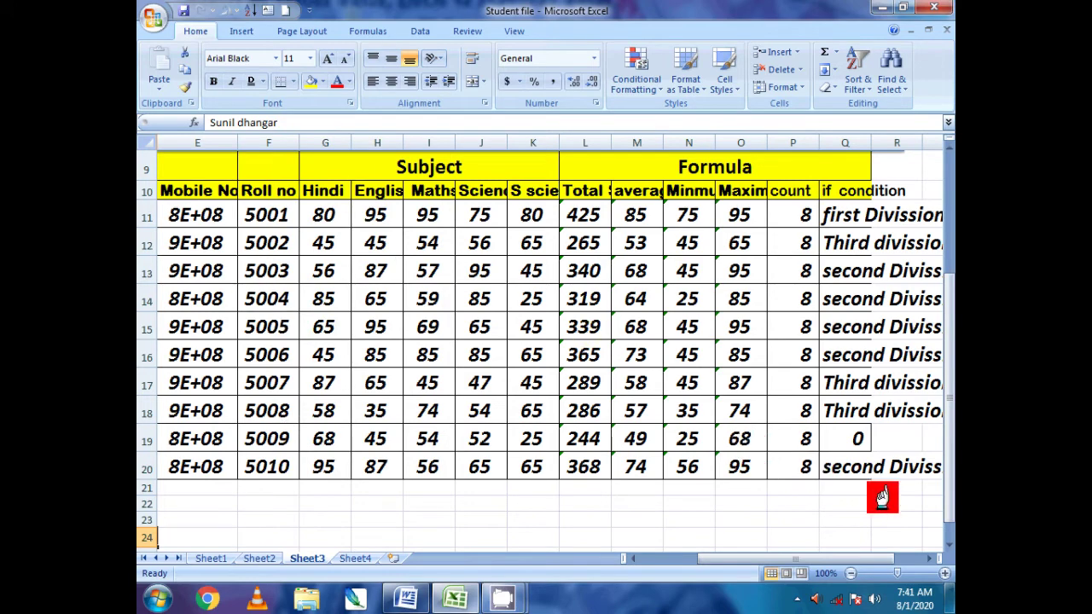
{"action": "left_click_drag", "start_coordinate": [177, 507], "coordinate": [141, 307]}
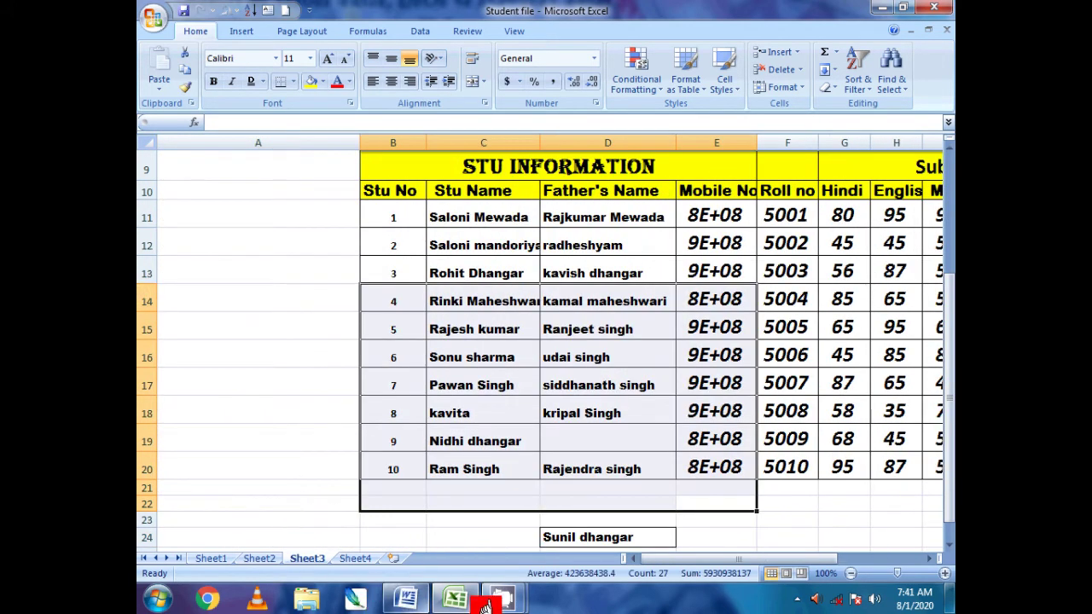
On Sheet4, apply All Borders to B1:N11 and widen column E so full mobile numbers show.
{"action": "left_click", "coordinate": [358, 559]}
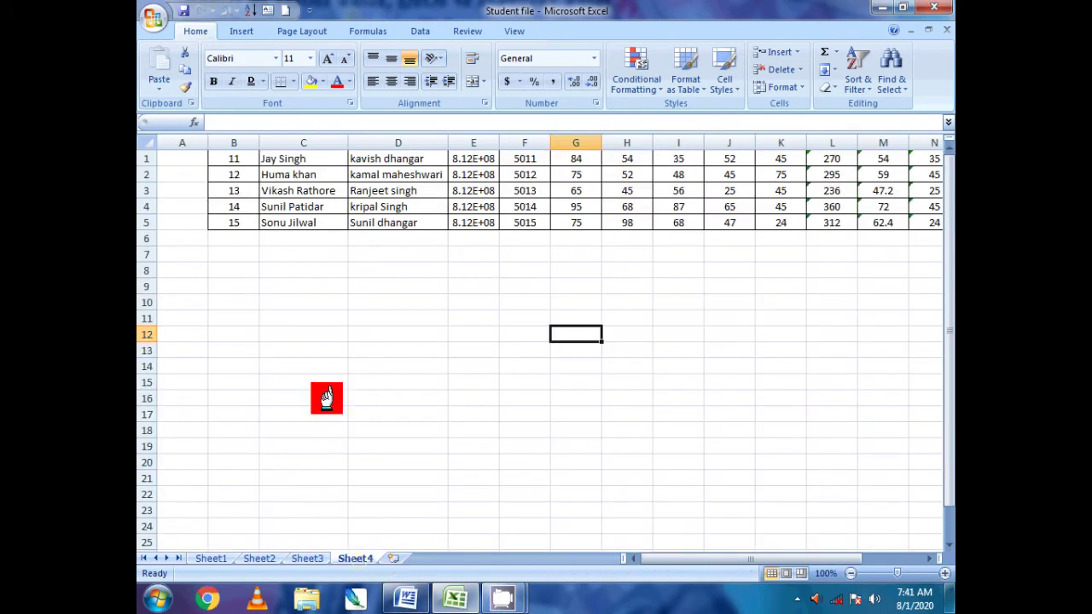
{"action": "mouse_move", "coordinate": [226, 153]}
{"action": "left_mouse_down"}
{"action": "mouse_move", "coordinate": [448, 275]}
{"action": "mouse_move", "coordinate": [857, 320]}
{"action": "left_mouse_up"}
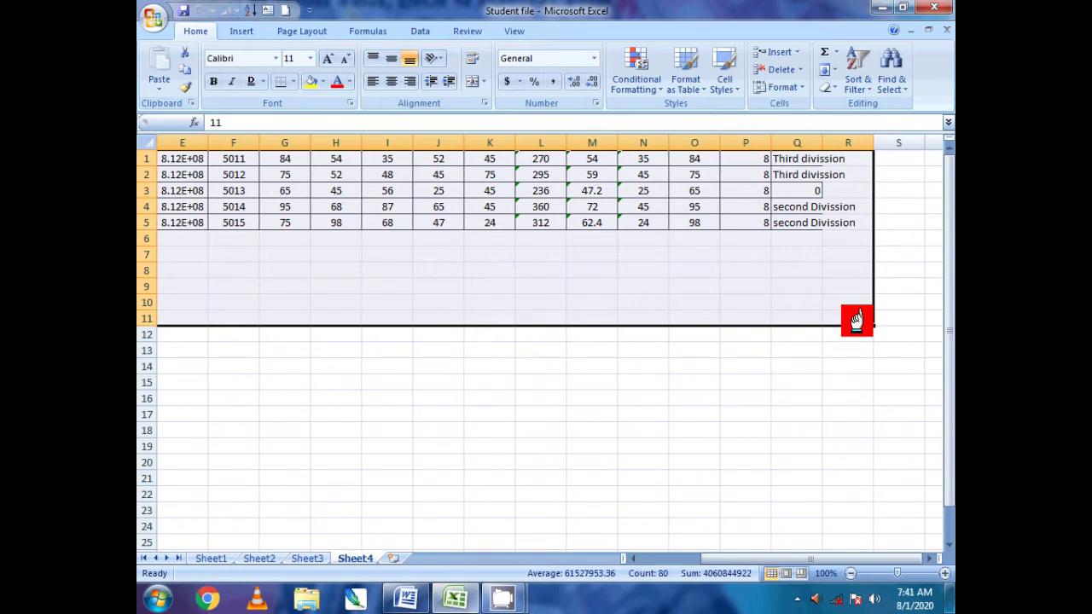
{"action": "left_click", "coordinate": [291, 83]}
{"action": "left_click", "coordinate": [310, 206]}
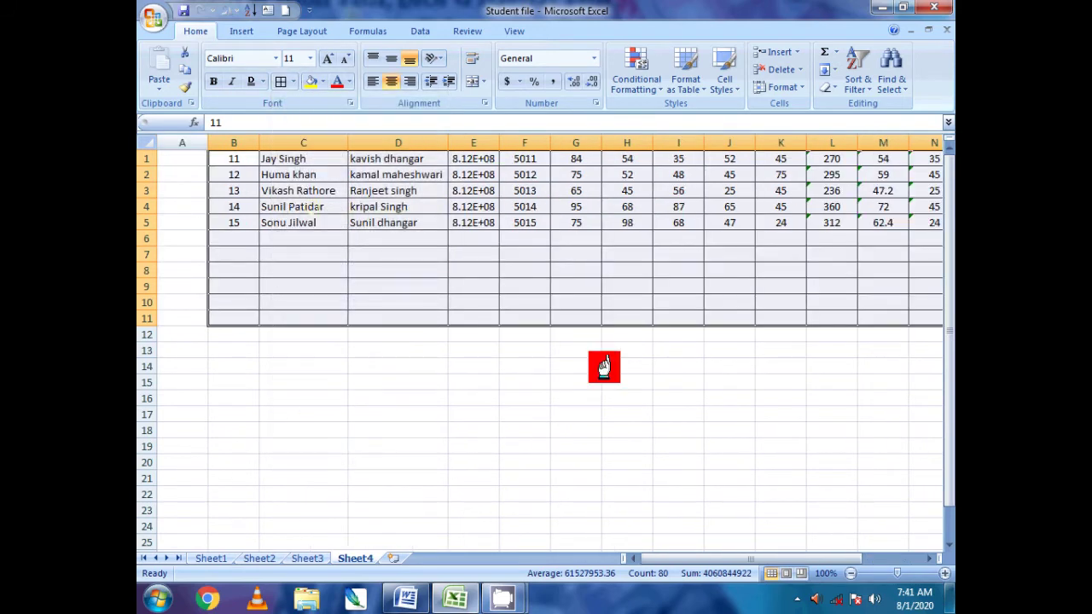
{"action": "left_click", "coordinate": [613, 363]}
{"action": "left_click_drag", "start_coordinate": [500, 142], "coordinate": [537, 141]}
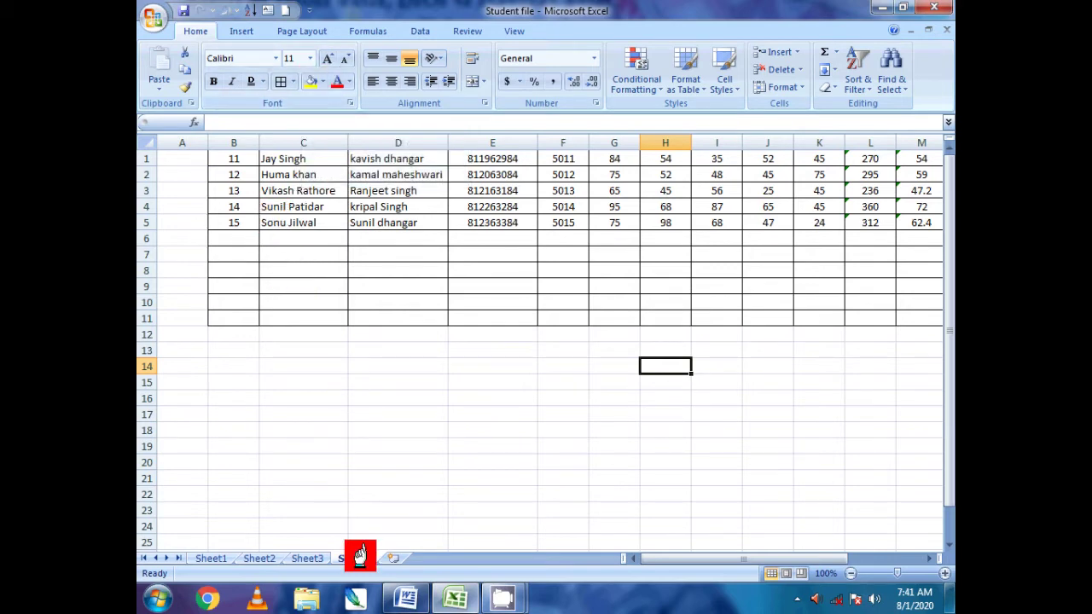
Back on Sheet3, select the student table A11:S22 and bring up the Fill Color choices.
{"action": "left_click", "coordinate": [330, 552]}
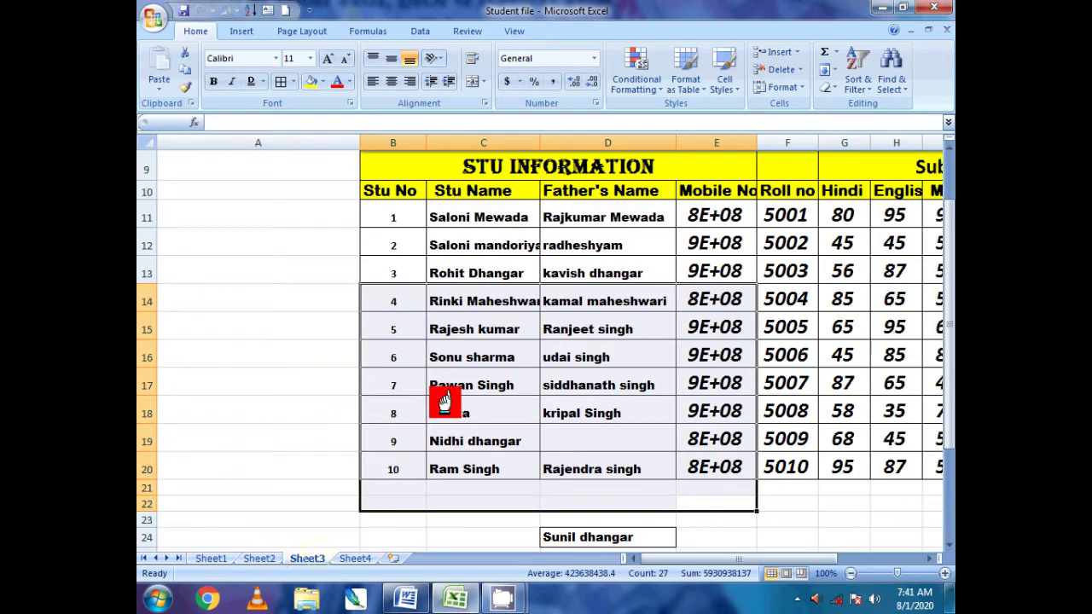
{"action": "left_click", "coordinate": [497, 469]}
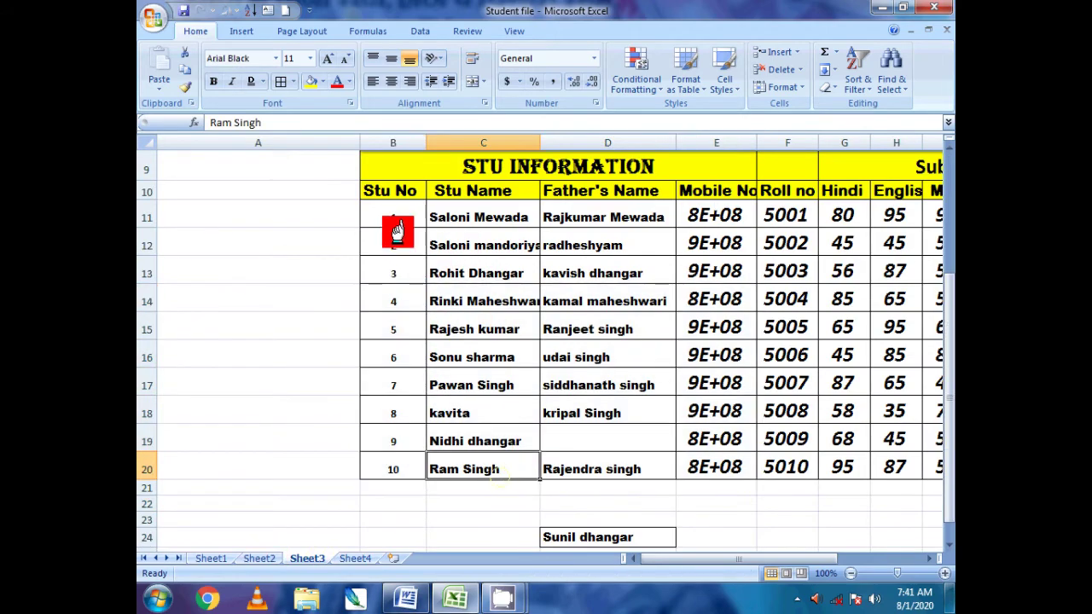
{"action": "mouse_move", "coordinate": [396, 221]}
{"action": "left_mouse_down"}
{"action": "mouse_move", "coordinate": [451, 273]}
{"action": "mouse_move", "coordinate": [947, 474]}
{"action": "mouse_move", "coordinate": [785, 482]}
{"action": "left_mouse_up"}
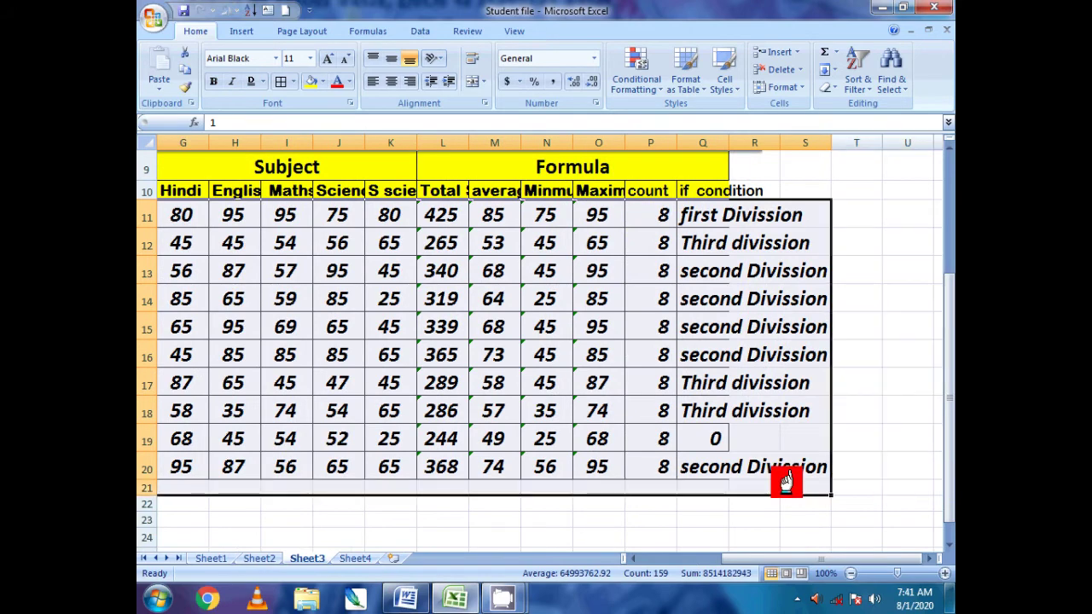
{"action": "left_click", "coordinate": [794, 484]}
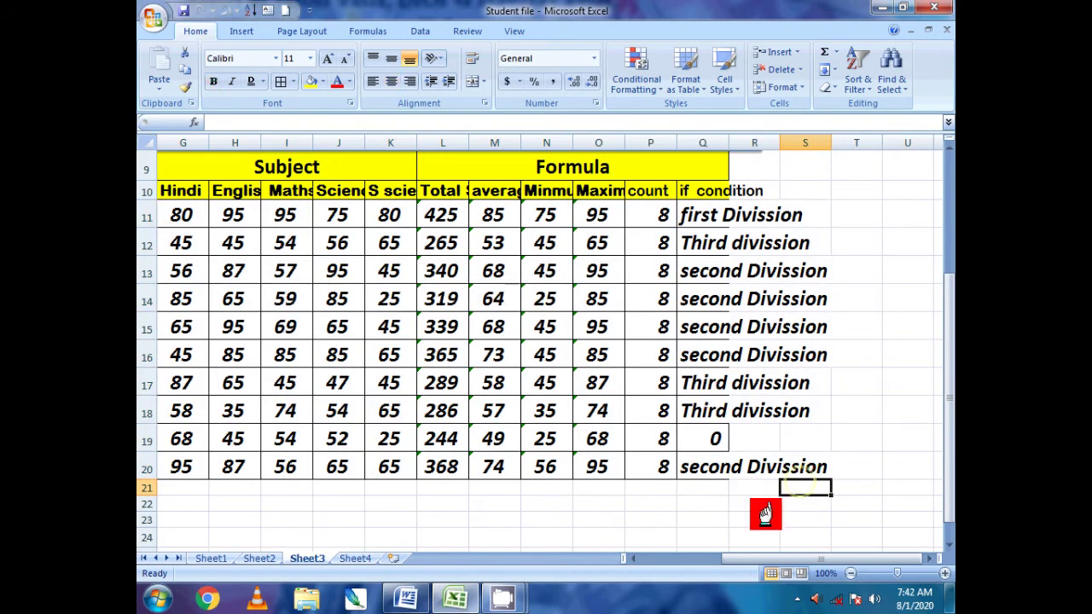
{"action": "mouse_move", "coordinate": [815, 509]}
{"action": "left_mouse_down"}
{"action": "mouse_move", "coordinate": [139, 200]}
{"action": "mouse_move", "coordinate": [395, 216]}
{"action": "left_mouse_up"}
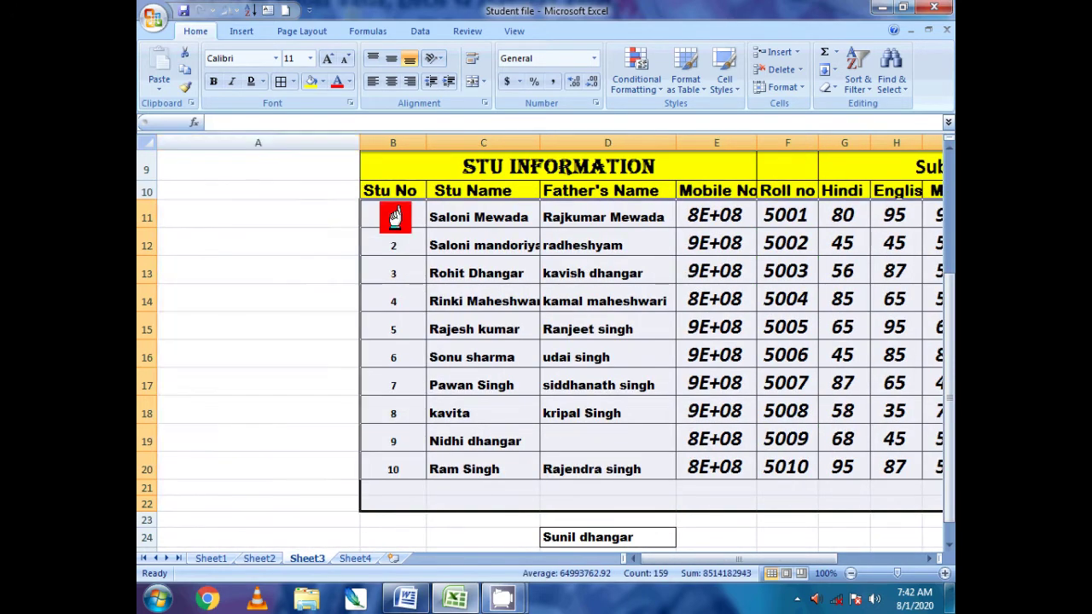
{"action": "left_click", "coordinate": [321, 81]}
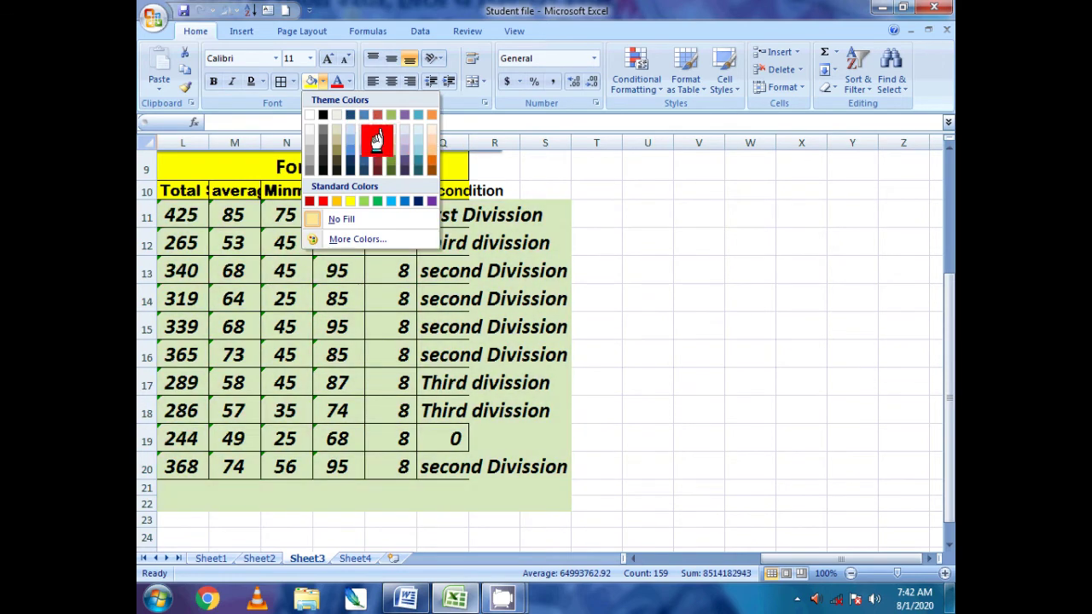
Fill the student table rows light pink and make their text yellow.
{"action": "left_click", "coordinate": [377, 138]}
{"action": "left_click", "coordinate": [460, 411]}
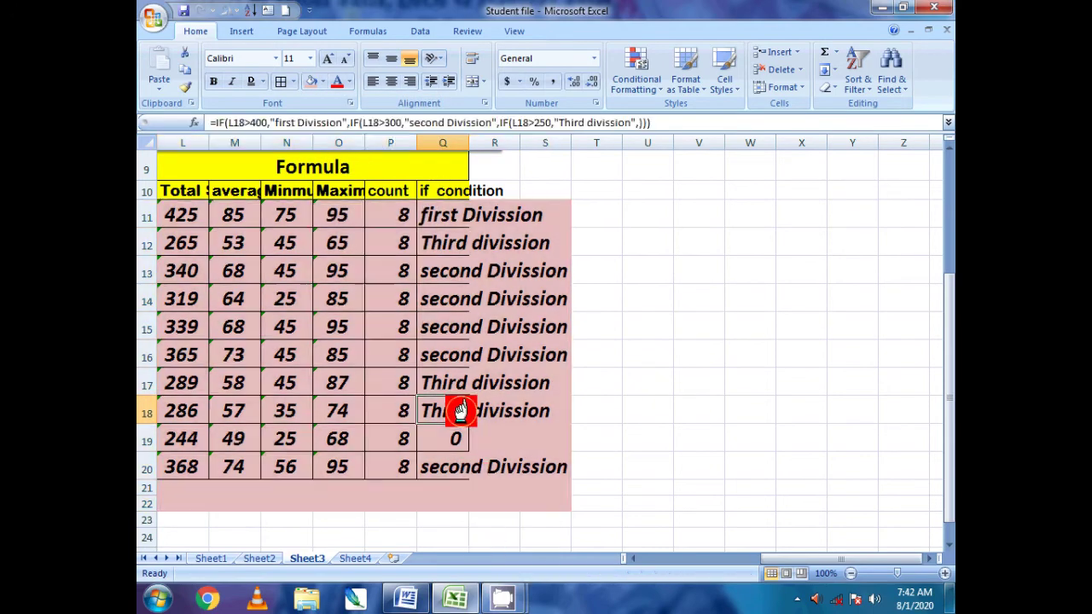
{"action": "mouse_move", "coordinate": [544, 501]}
{"action": "left_mouse_down"}
{"action": "mouse_move", "coordinate": [141, 235]}
{"action": "mouse_move", "coordinate": [141, 223]}
{"action": "mouse_move", "coordinate": [397, 213]}
{"action": "left_mouse_up"}
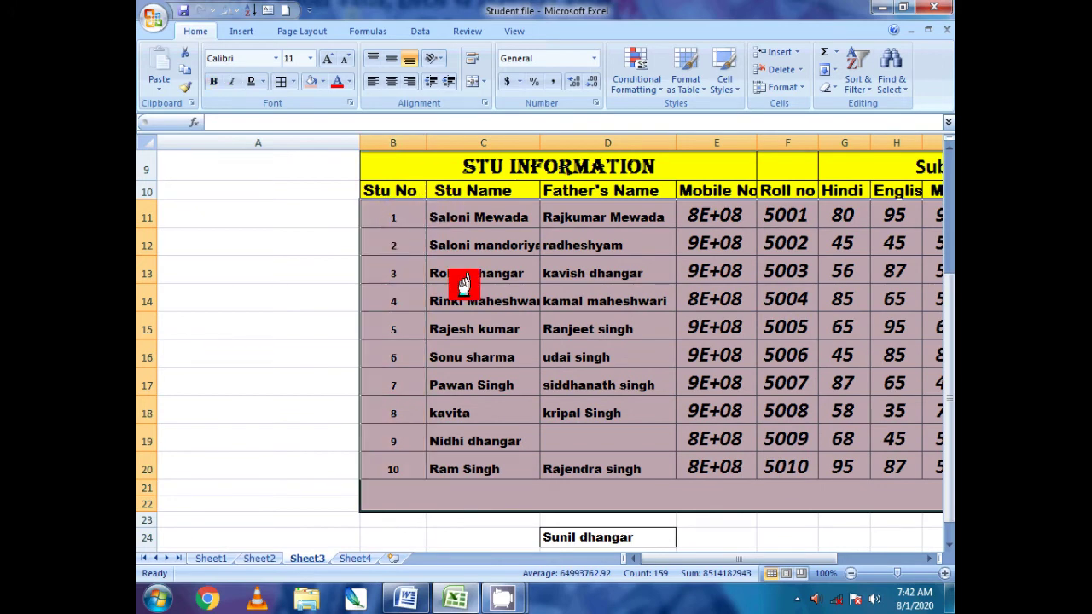
{"action": "left_click", "coordinate": [348, 81]}
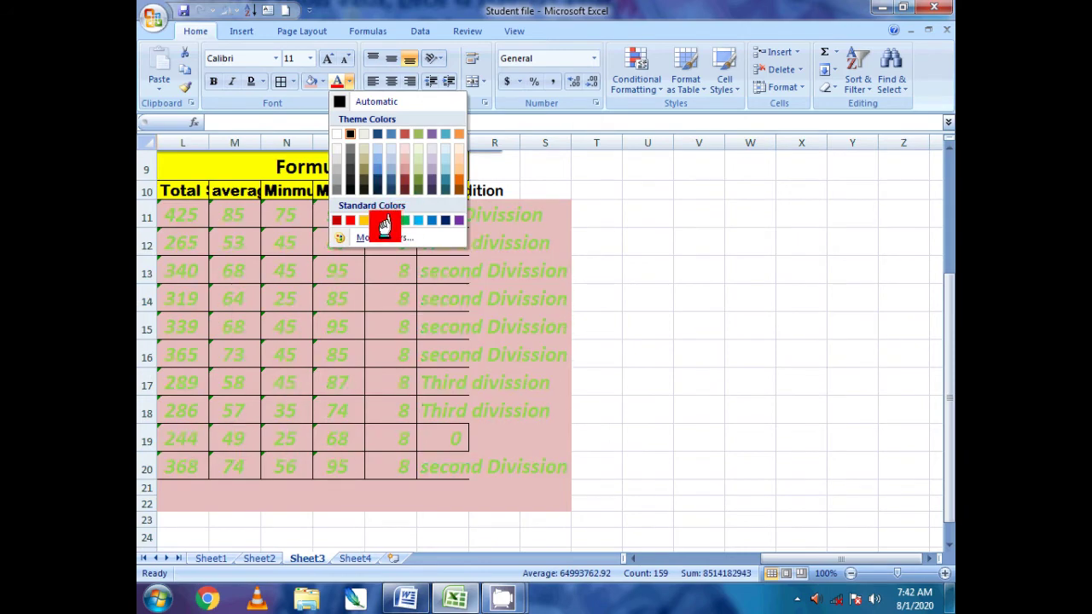
{"action": "left_click", "coordinate": [378, 220]}
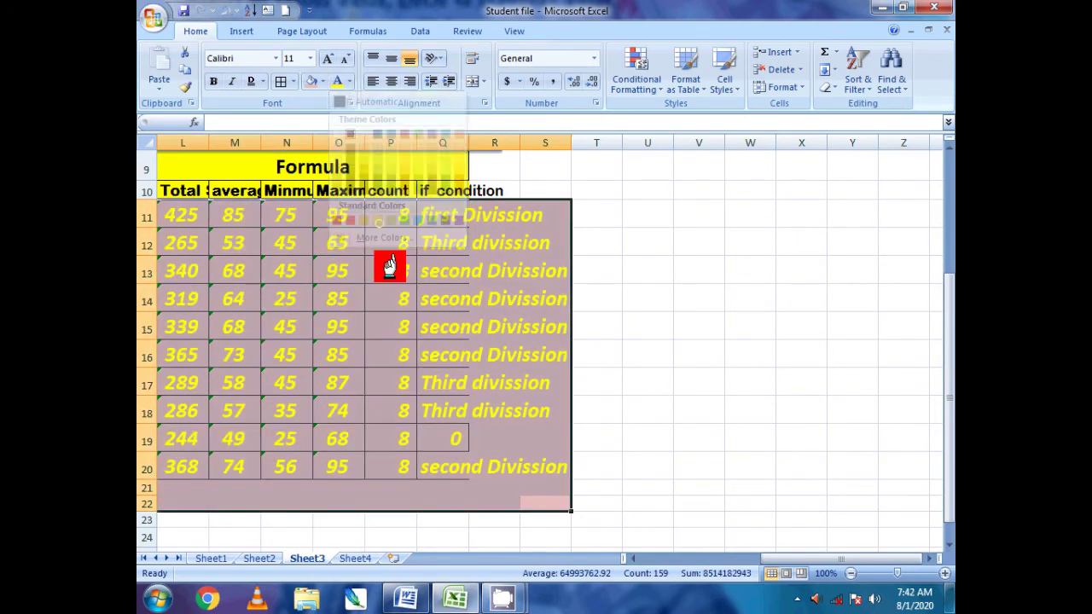
{"action": "left_click", "coordinate": [429, 344]}
{"action": "left_click_drag", "start_coordinate": [561, 508], "coordinate": [137, 209]}
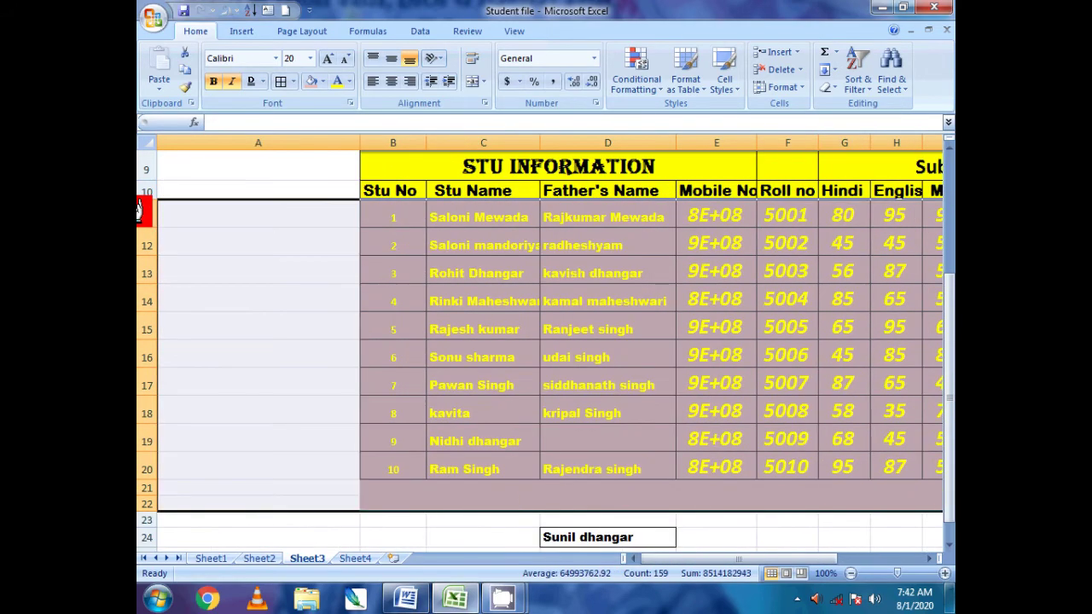
Reselect the table from column B and step its font size up to 16.
{"action": "left_click_drag", "start_coordinate": [285, 205], "coordinate": [365, 198]}
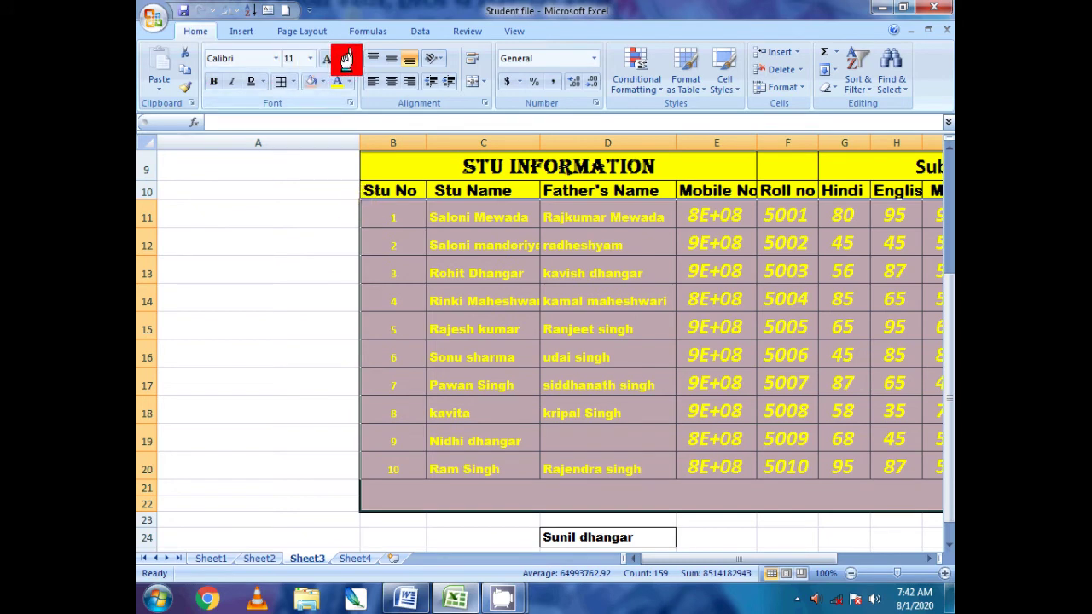
{"action": "left_click", "coordinate": [345, 58]}
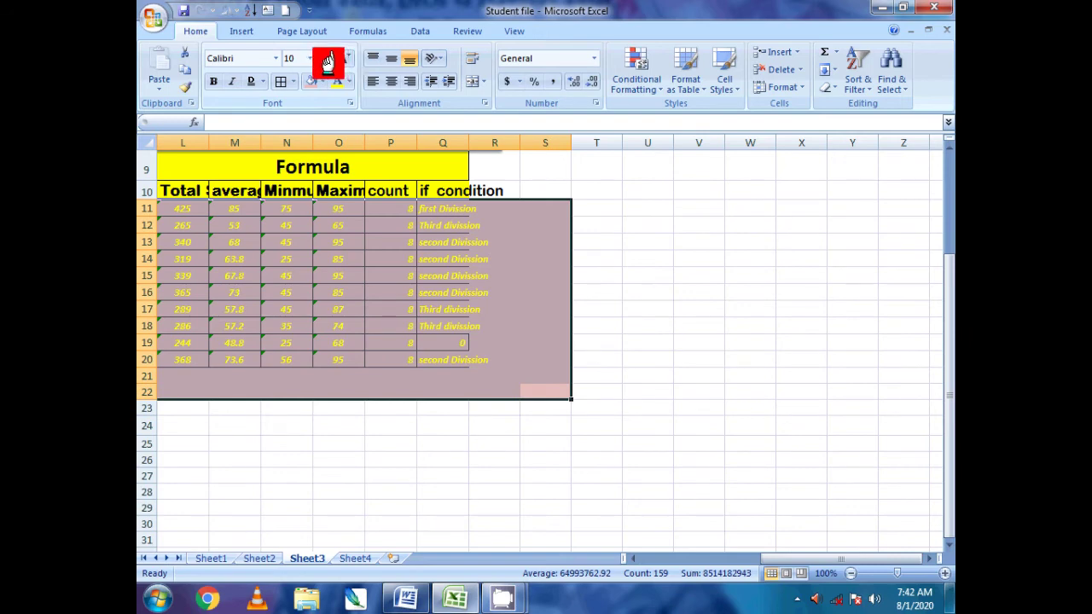
{"action": "left_click", "coordinate": [328, 60]}
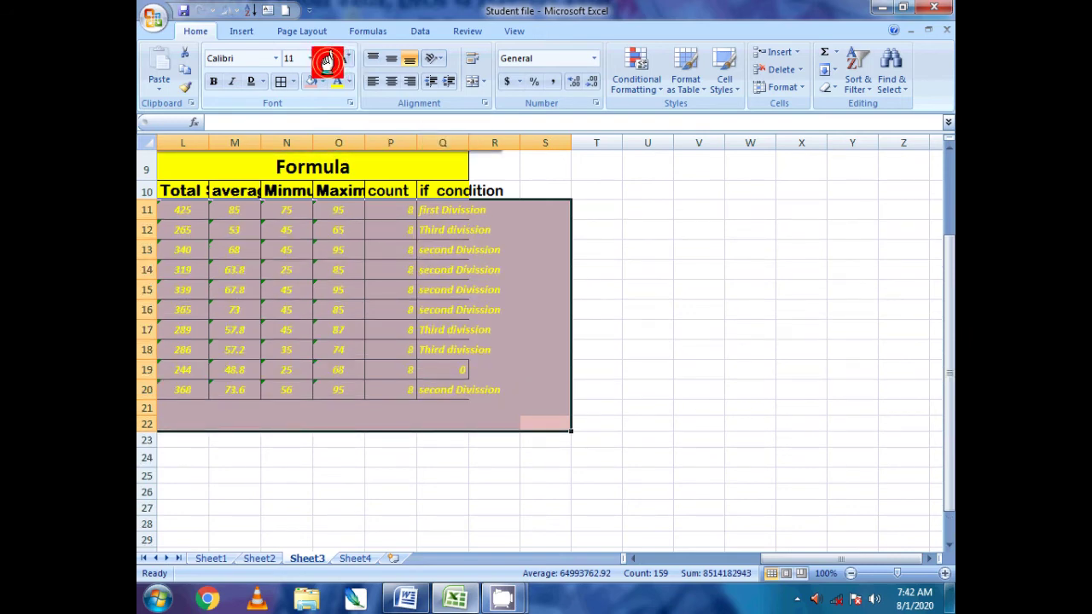
{"action": "left_click", "coordinate": [327, 60]}
{"action": "left_click", "coordinate": [327, 60]}
{"action": "left_click", "coordinate": [327, 59]}
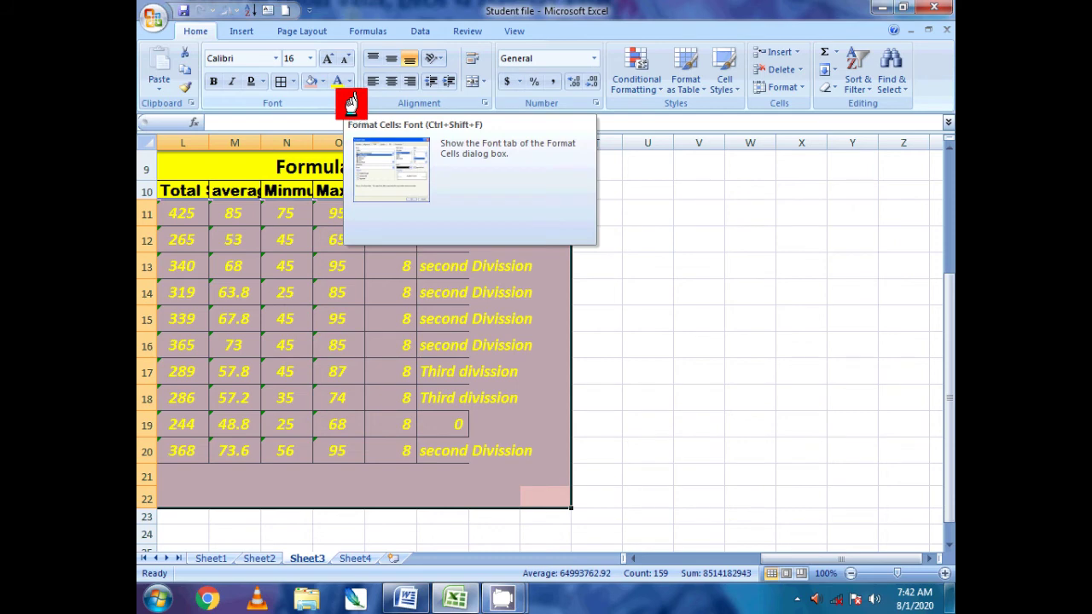
{"action": "left_click", "coordinate": [349, 102]}
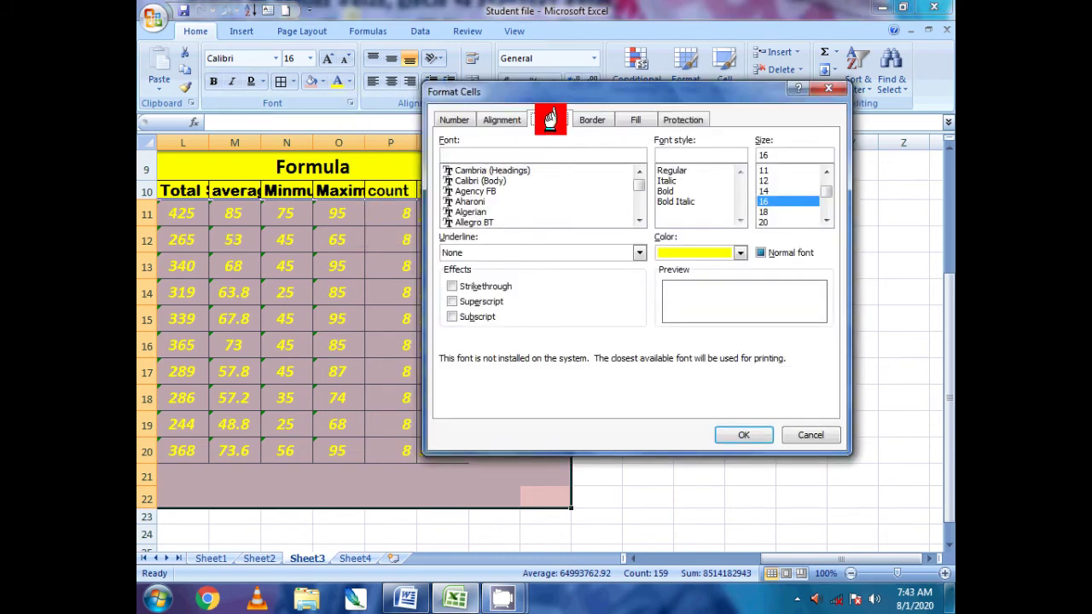
{"action": "left_click_drag", "start_coordinate": [555, 90], "coordinate": [450, 89]}
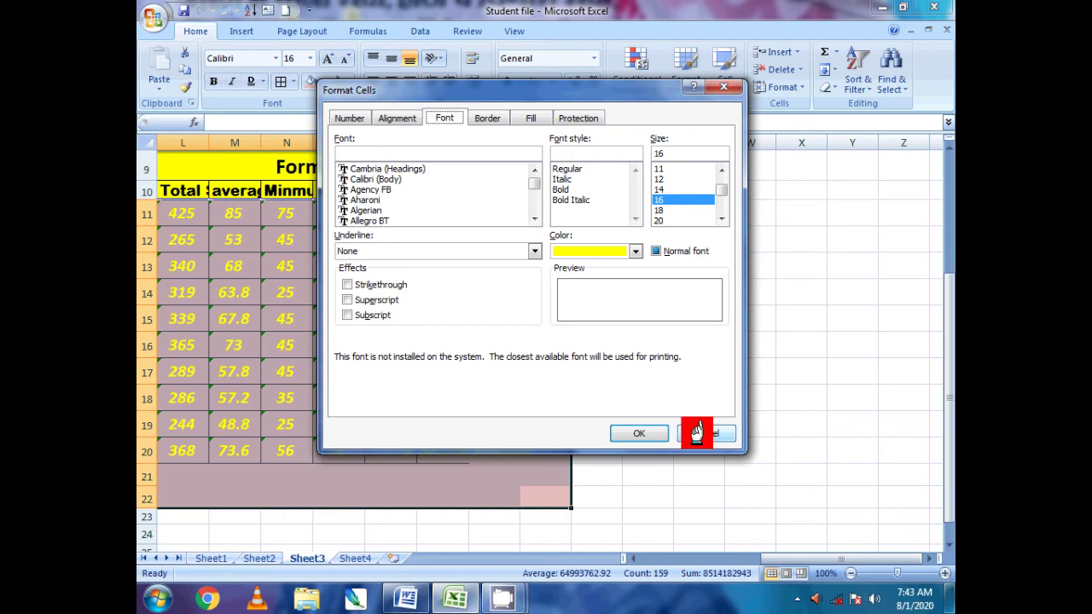
{"action": "left_click", "coordinate": [697, 432]}
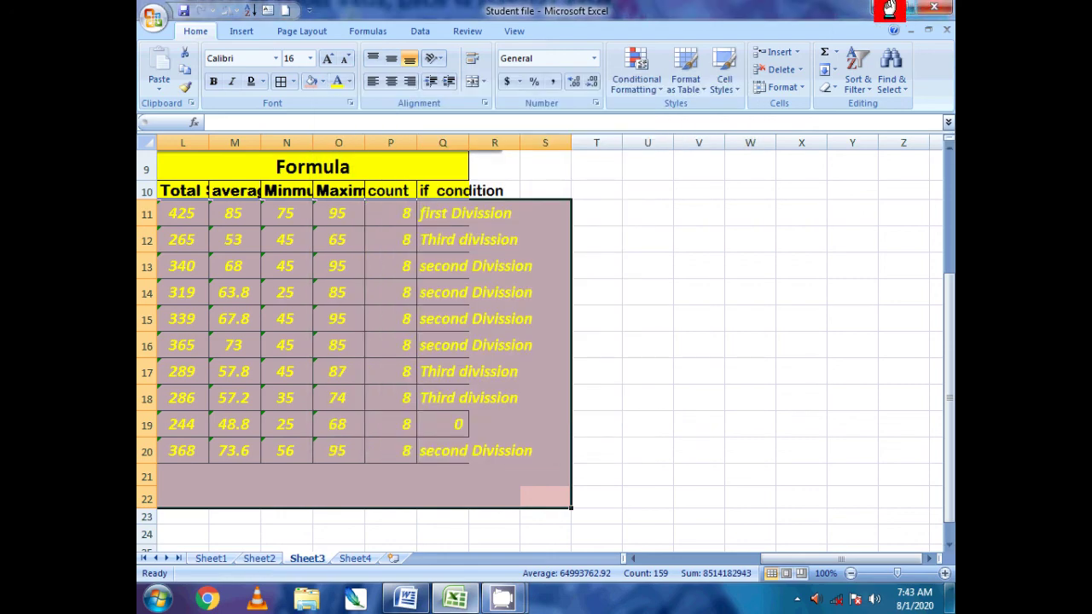
Minimise the Student file workbook to reveal the Windows desktop.
{"action": "left_click", "coordinate": [876, 8]}
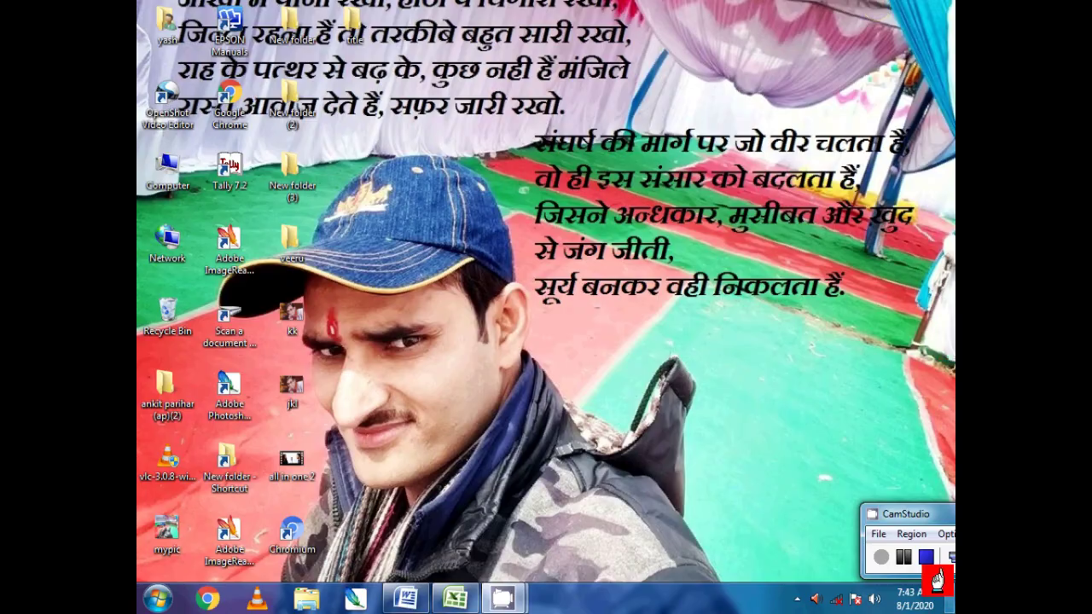